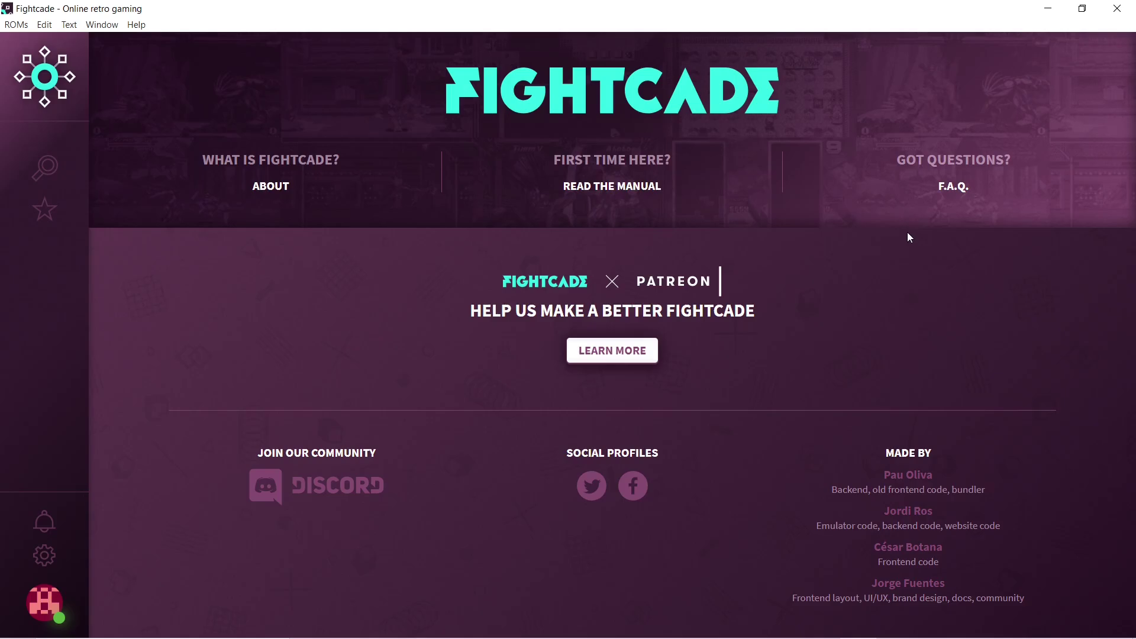
Close the Fightcade client, then check and delete the old Fightcade folder in Documents\New folder
left_click(1111, 17)
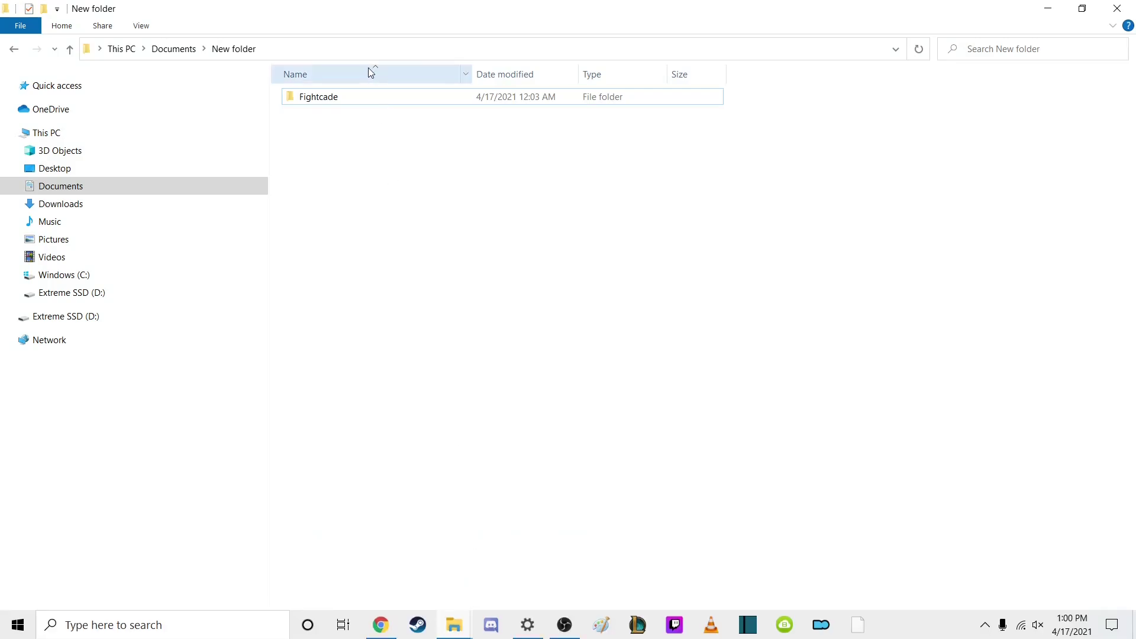
left_click_drag(349, 155, 386, 86)
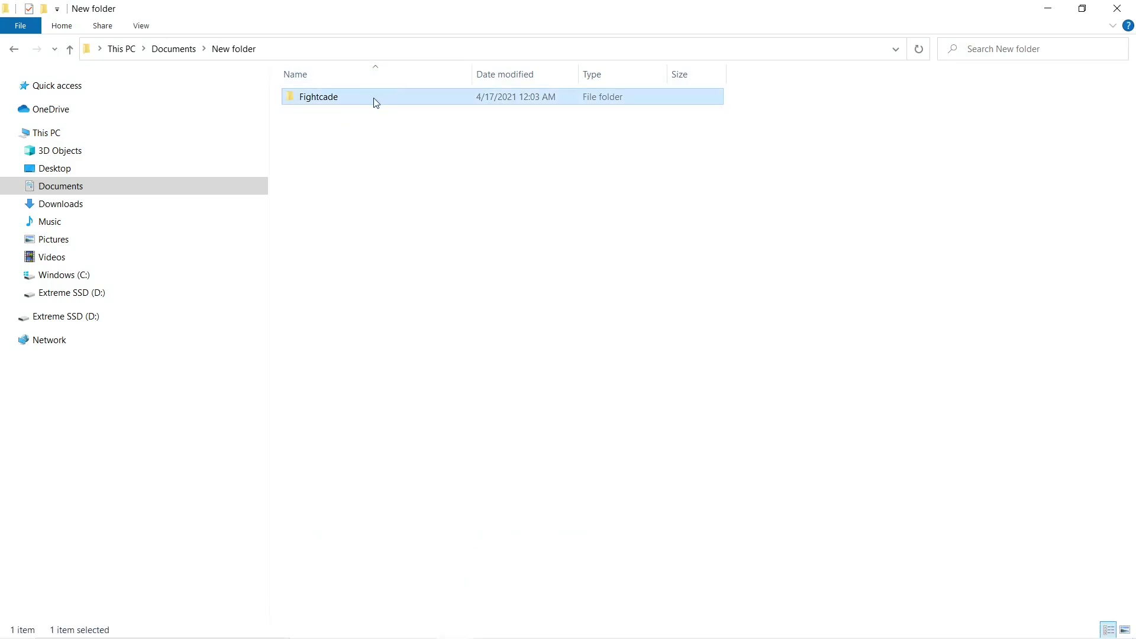
right_click(374, 107)
left_click(342, 135)
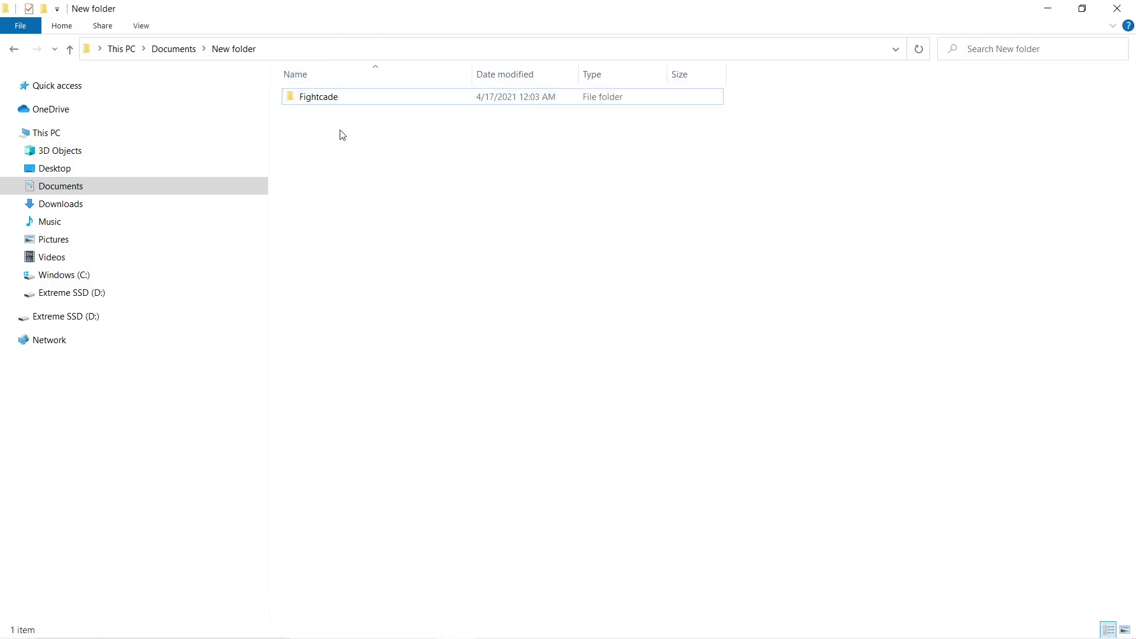
right_click(358, 90)
left_click(340, 104)
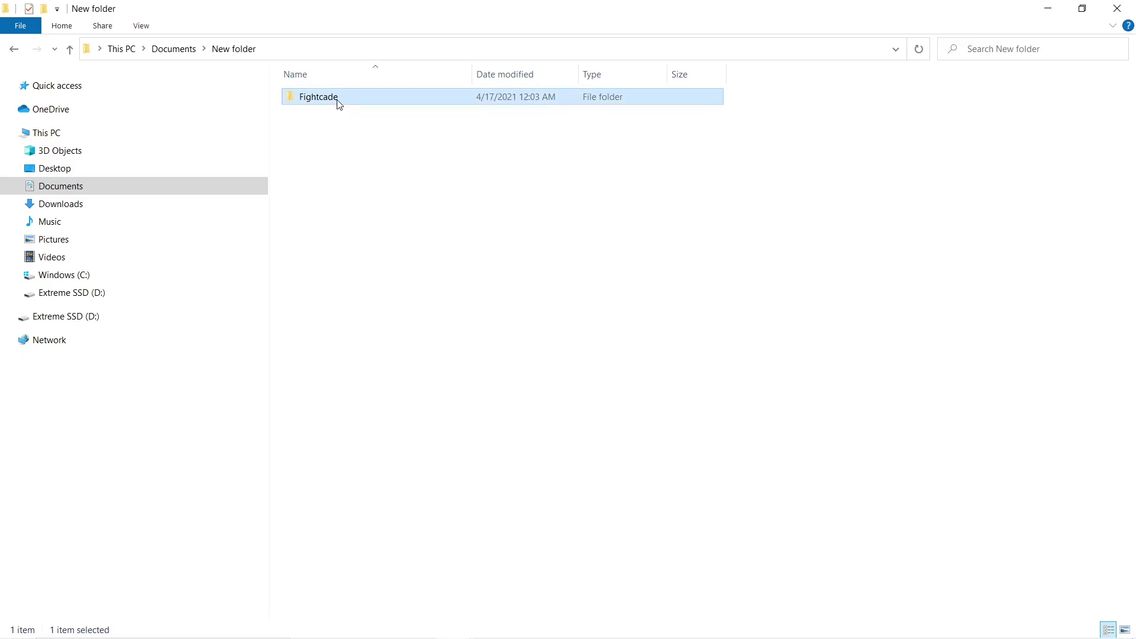
double_click(340, 103)
left_click(14, 50)
right_click(313, 99)
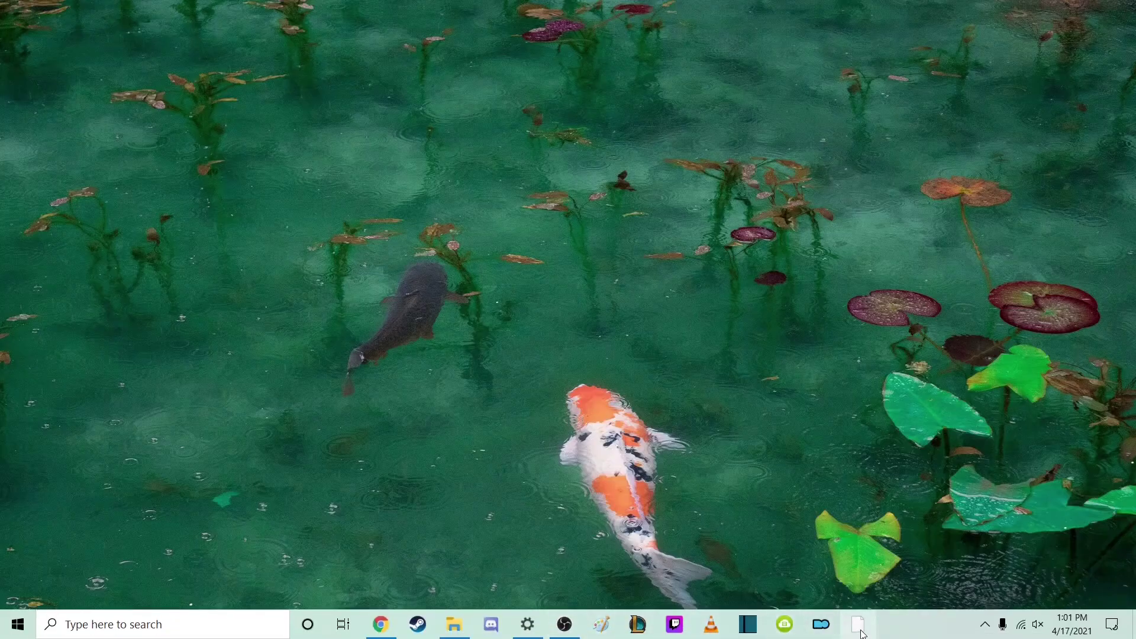
Unpin the broken Fightcade shortcut from the taskbar and return to Chrome's fightcade.com/register page
left_click(861, 631)
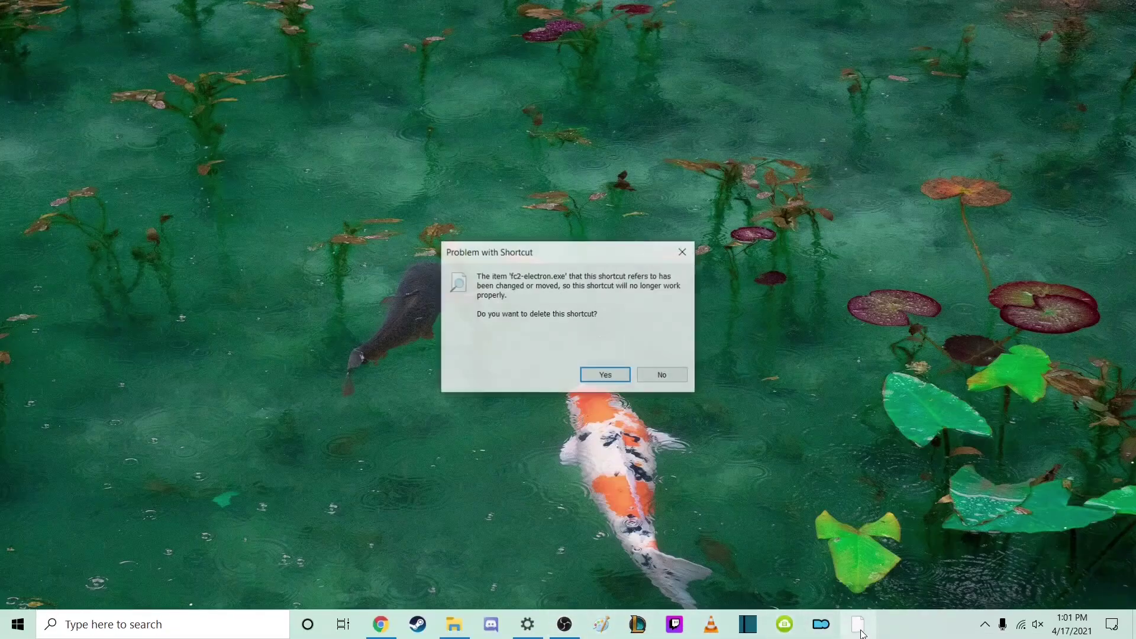
left_click(663, 380)
right_click(861, 621)
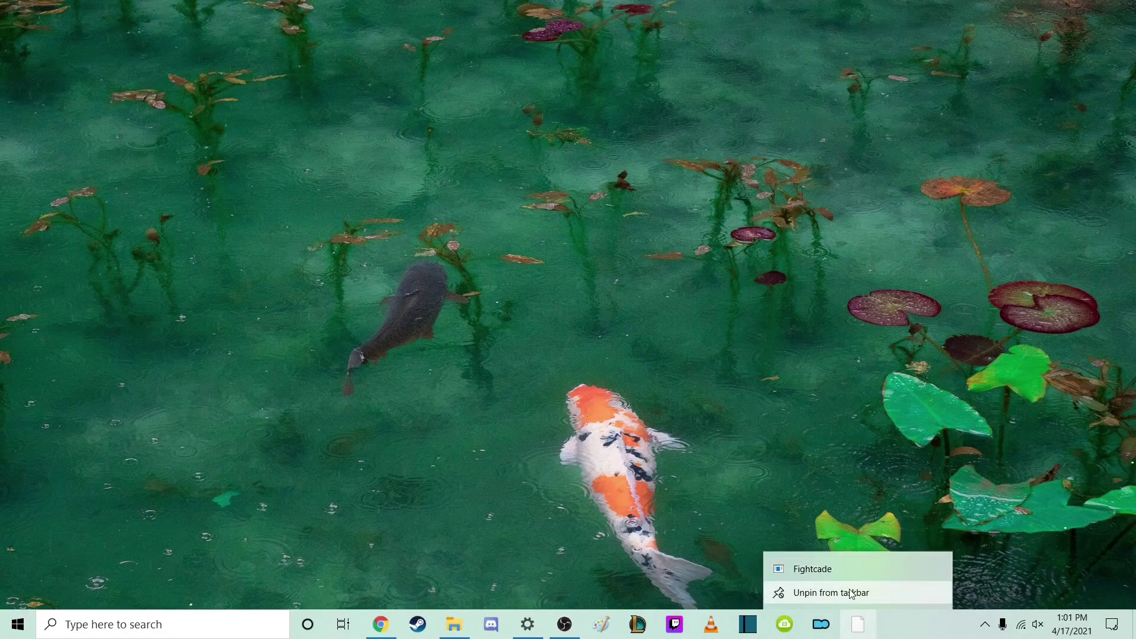
left_click(846, 593)
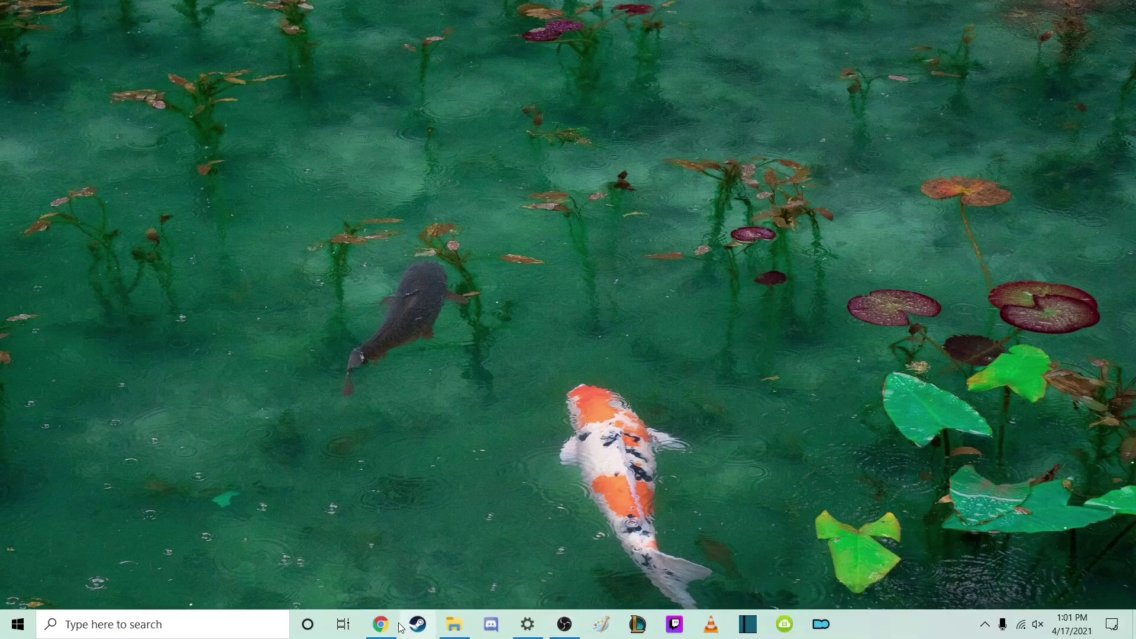
left_click(381, 632)
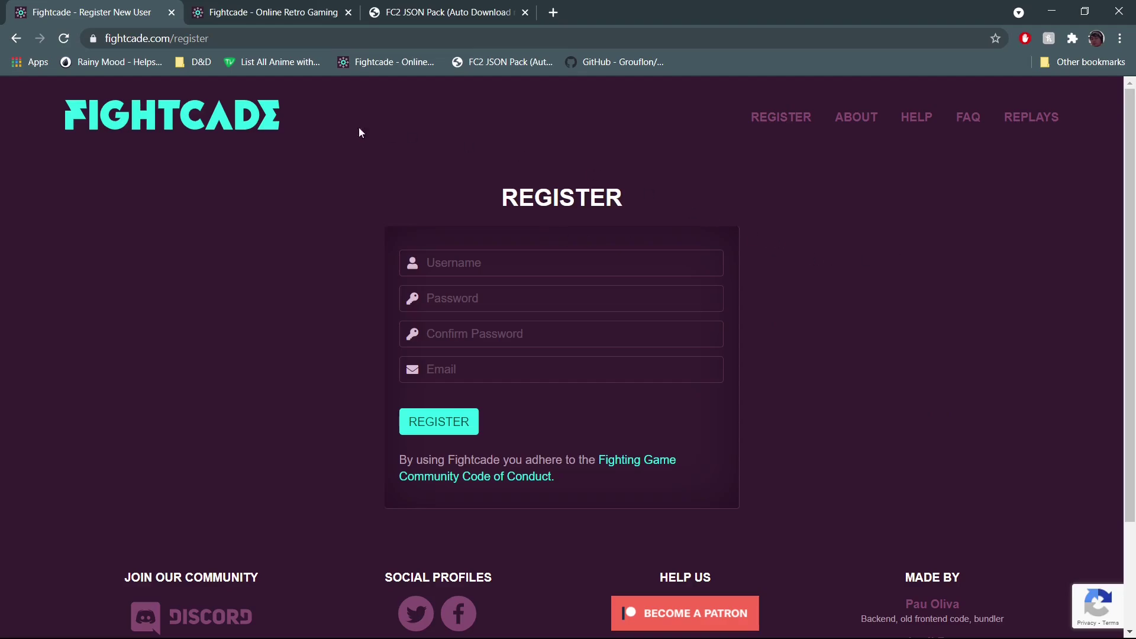
Save the Windows 7/8/10 Fightcade installer from fightcade.com to Downloads and run it
left_click(261, 10)
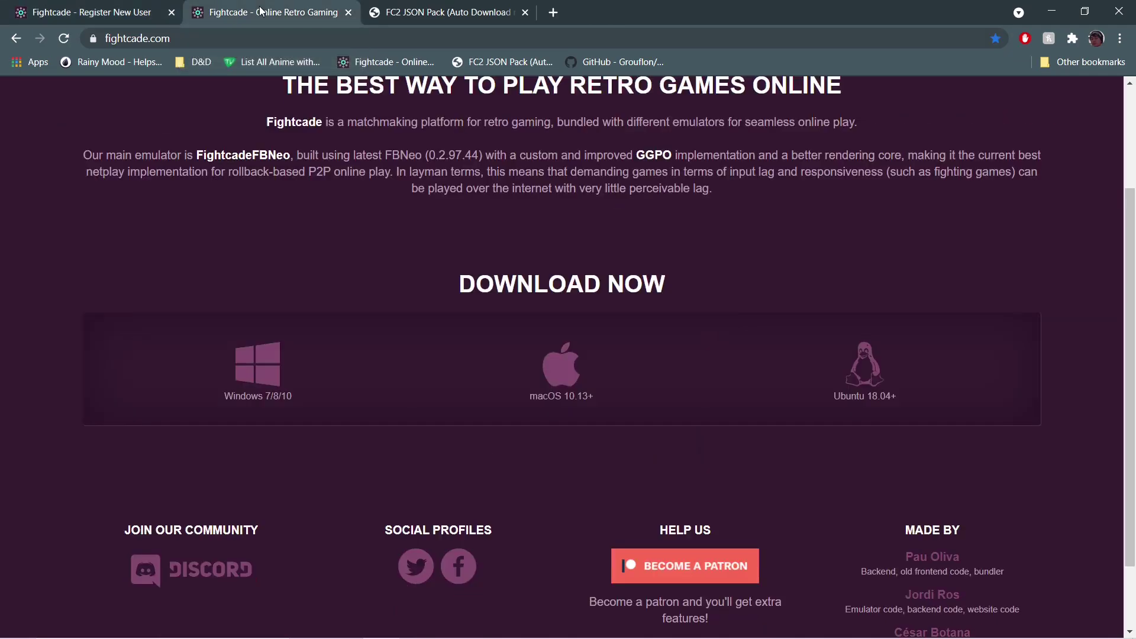
left_click(273, 380)
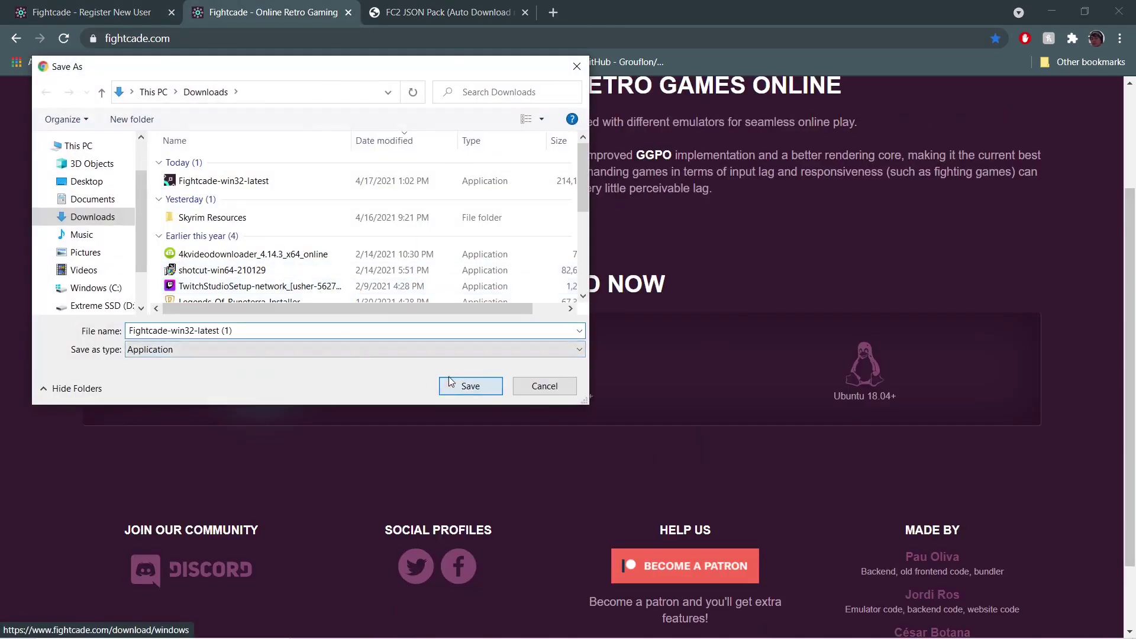
left_click(450, 383)
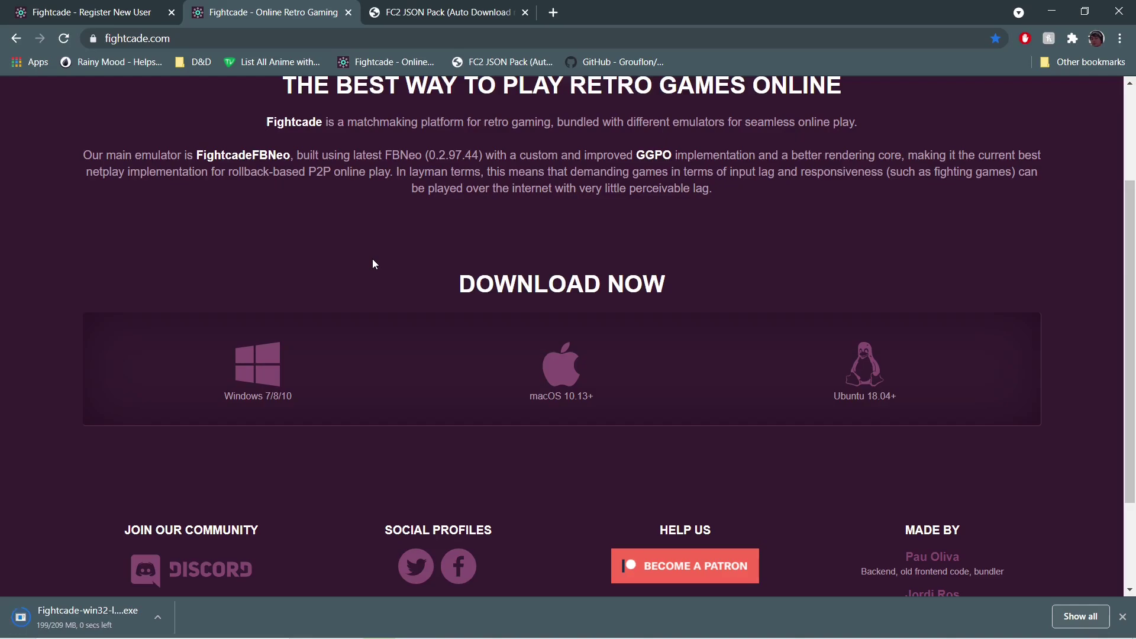
left_click(158, 617)
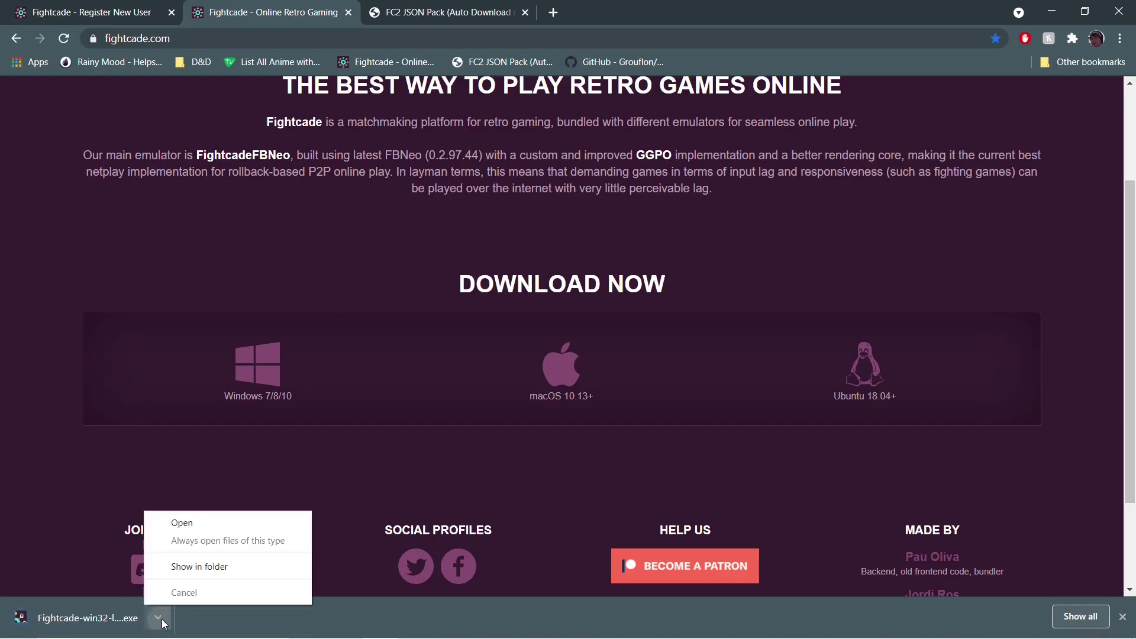
left_click(214, 523)
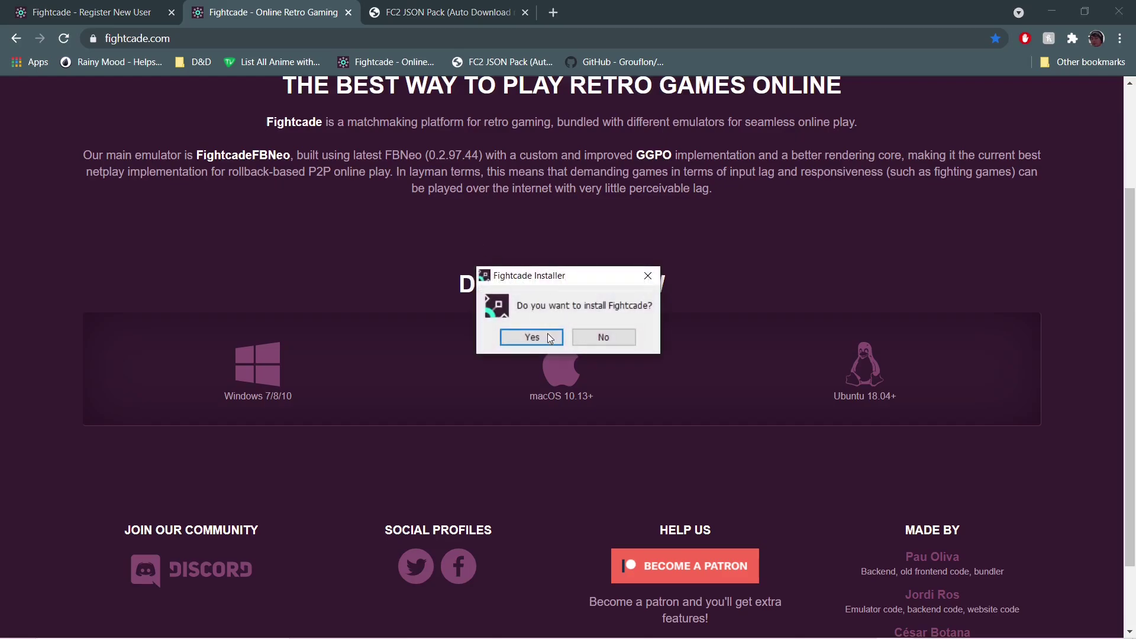
Install Fightcade into Documents\Fightcade, finish the DirectX setup, and accept the success message
left_click(543, 339)
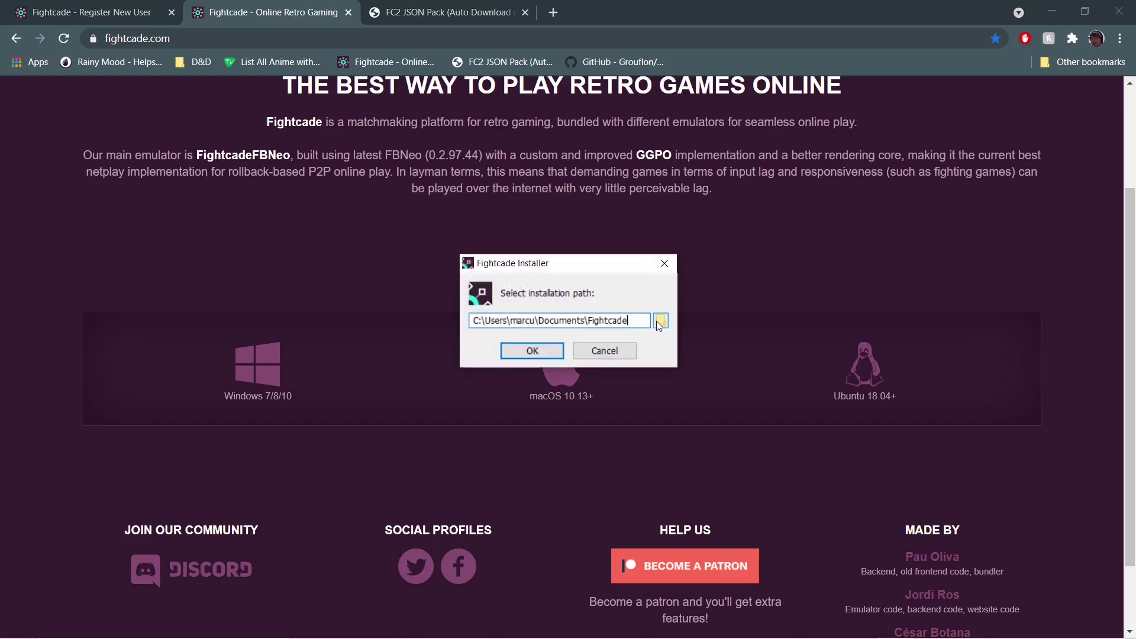
left_click(544, 356)
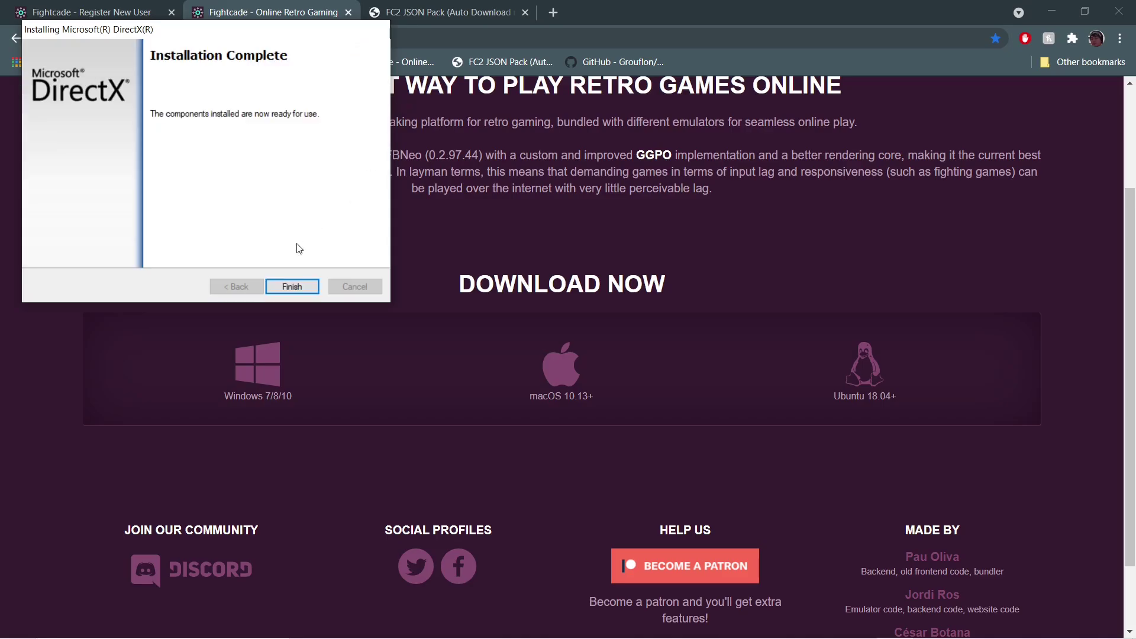
left_click(299, 283)
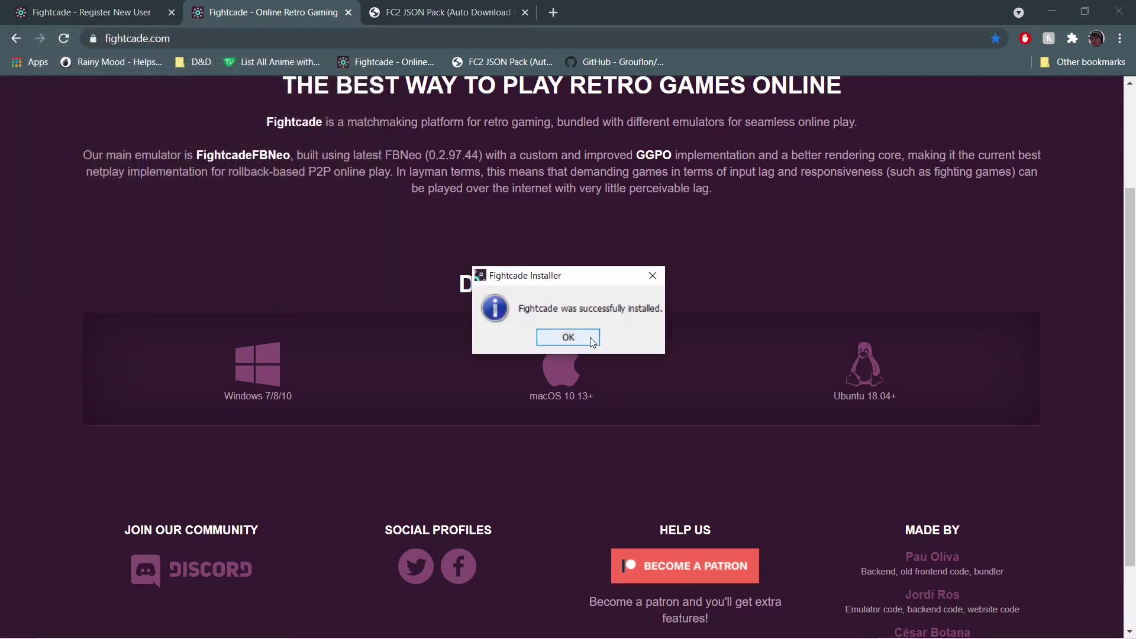
left_click(577, 343)
mouse_move(368, 636)
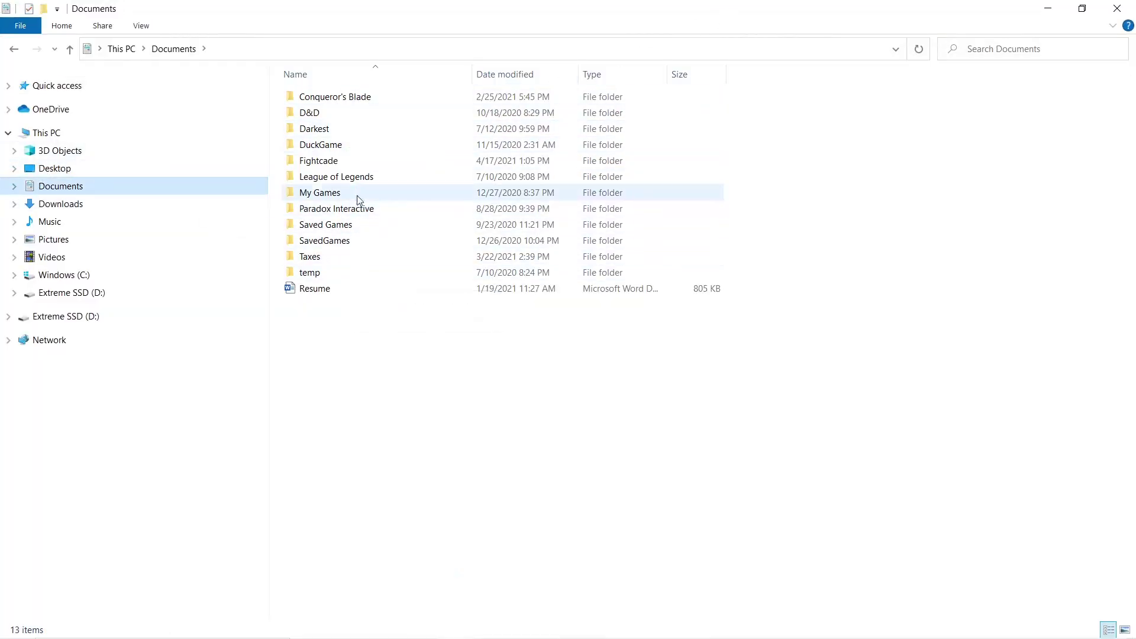
Open Documents\Fightcade and launch Fightcade2
double_click(358, 162)
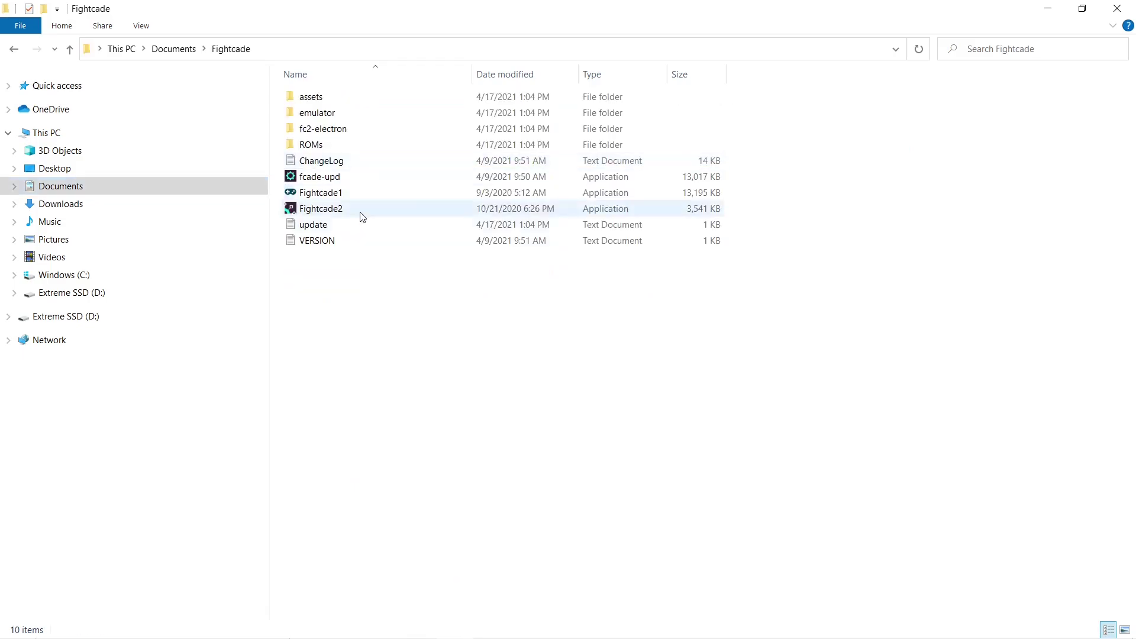
left_click(383, 210)
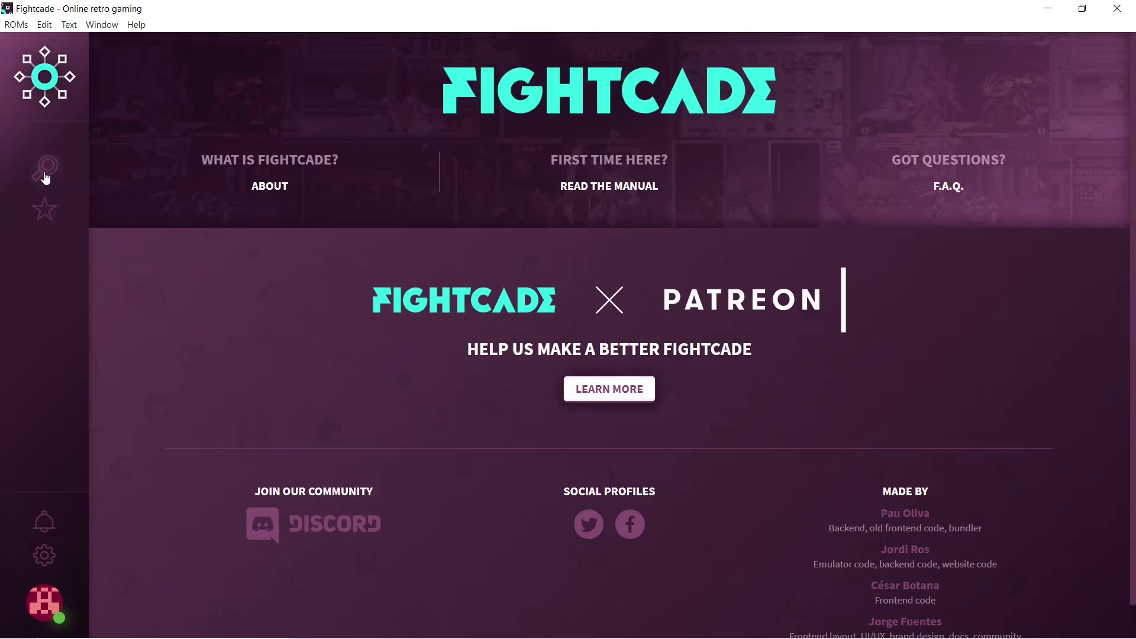
Search game channels for '3rd' and join the 379-player Street Fighter III 3rd Strike Arcade FC2 channel
left_click(43, 166)
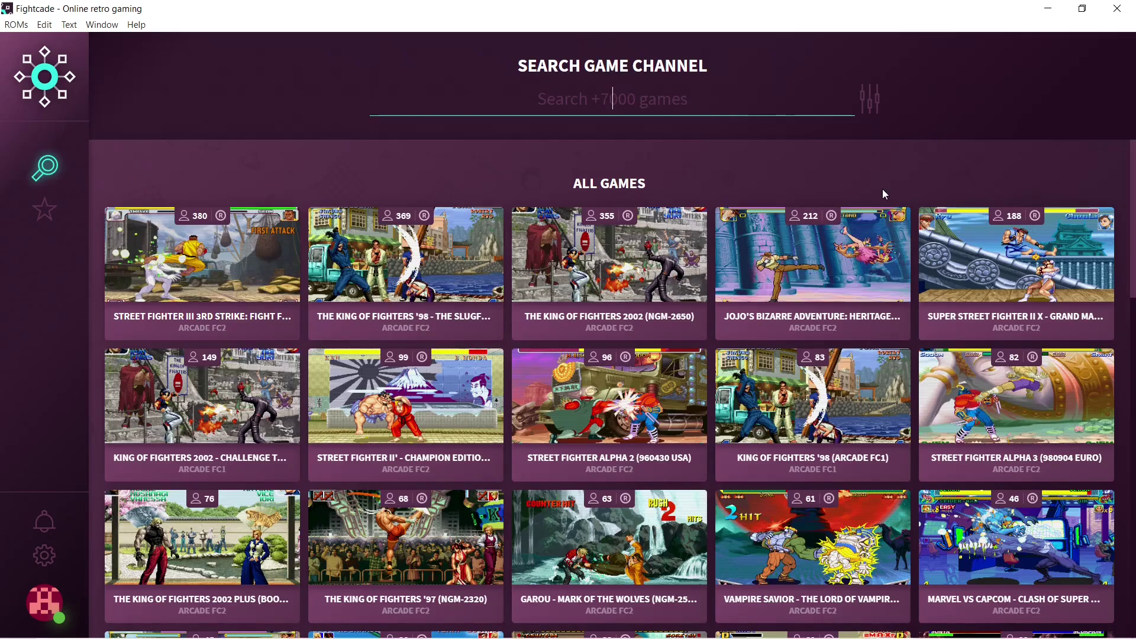
type("3rd")
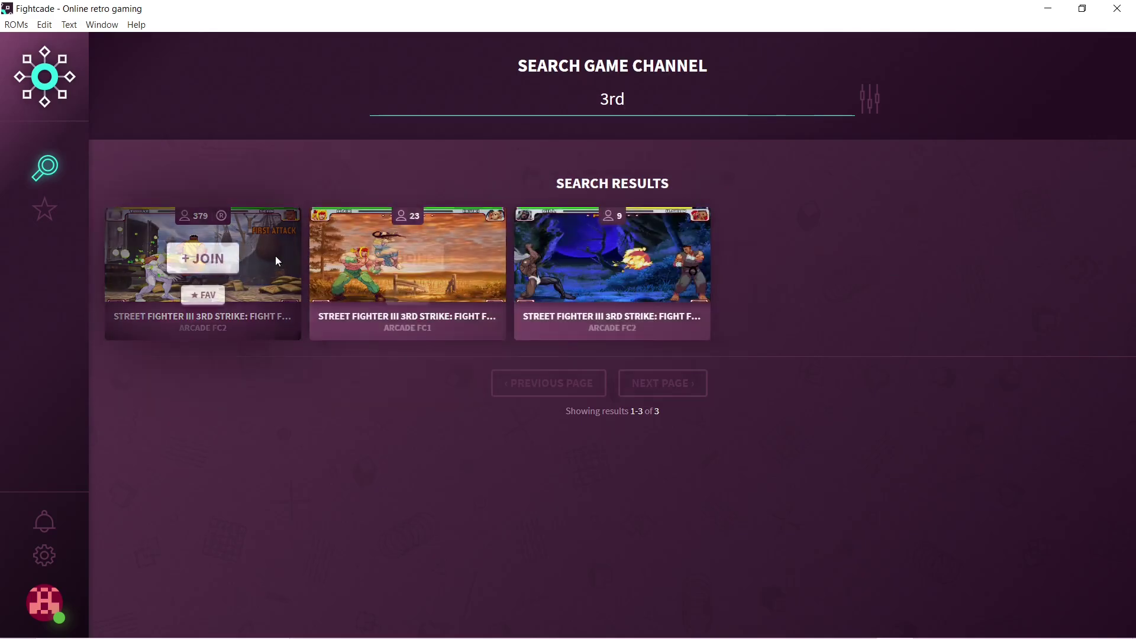
left_click(237, 256)
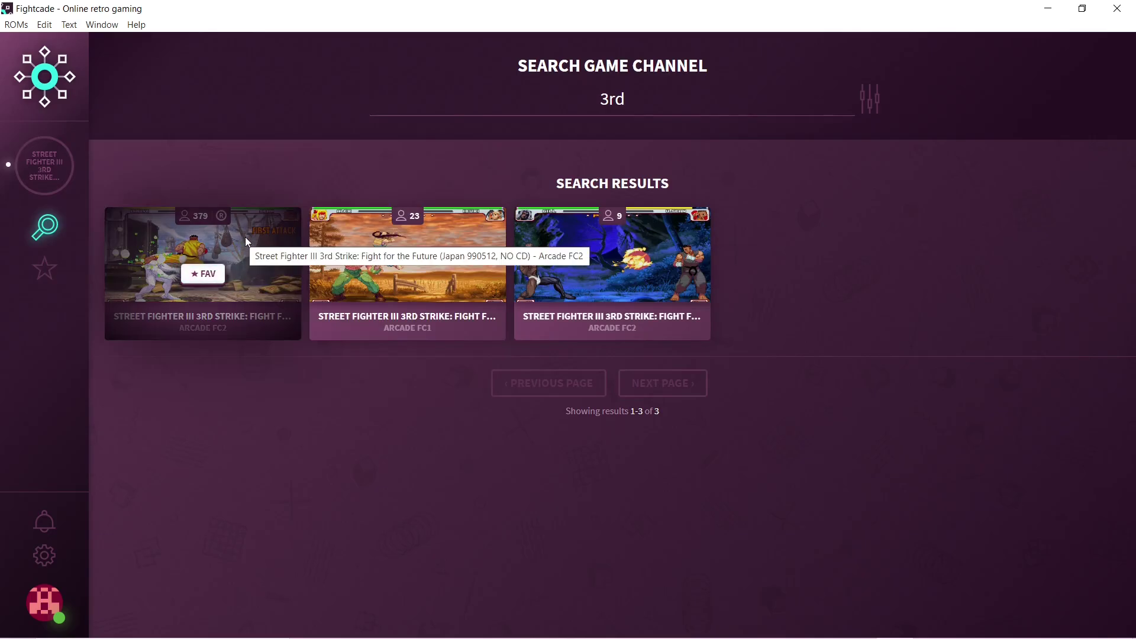
Test-launch 3rd Strike, dismiss the missing sfiii3nr1 ROM error, and close FBNeo and Fightcade
left_click(49, 171)
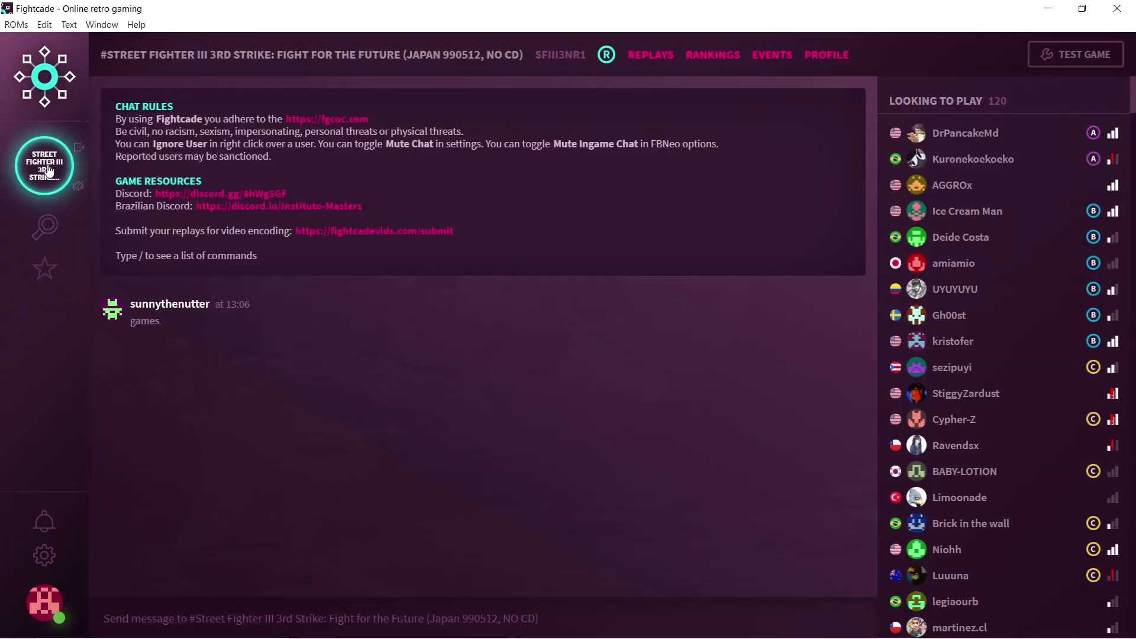
left_click(1050, 62)
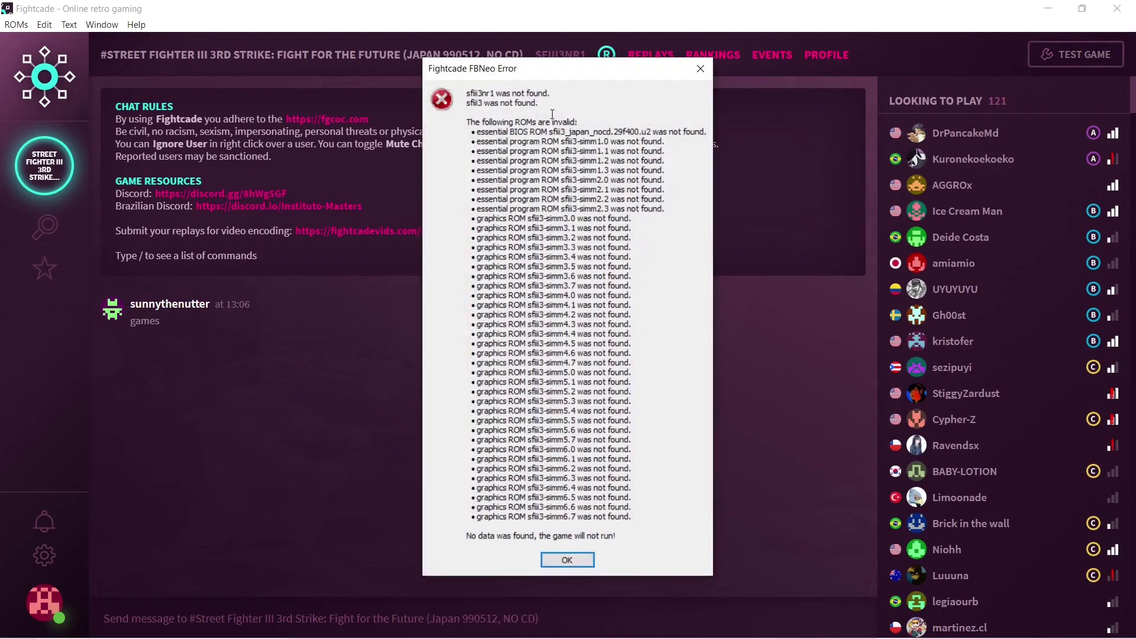
left_click(565, 562)
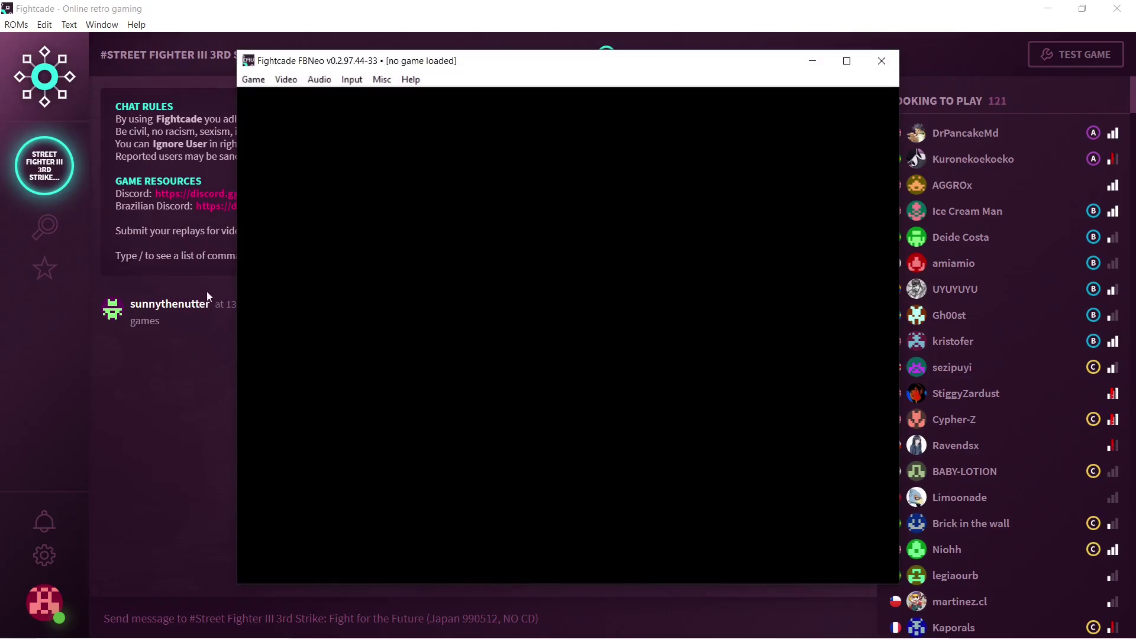
left_click(876, 62)
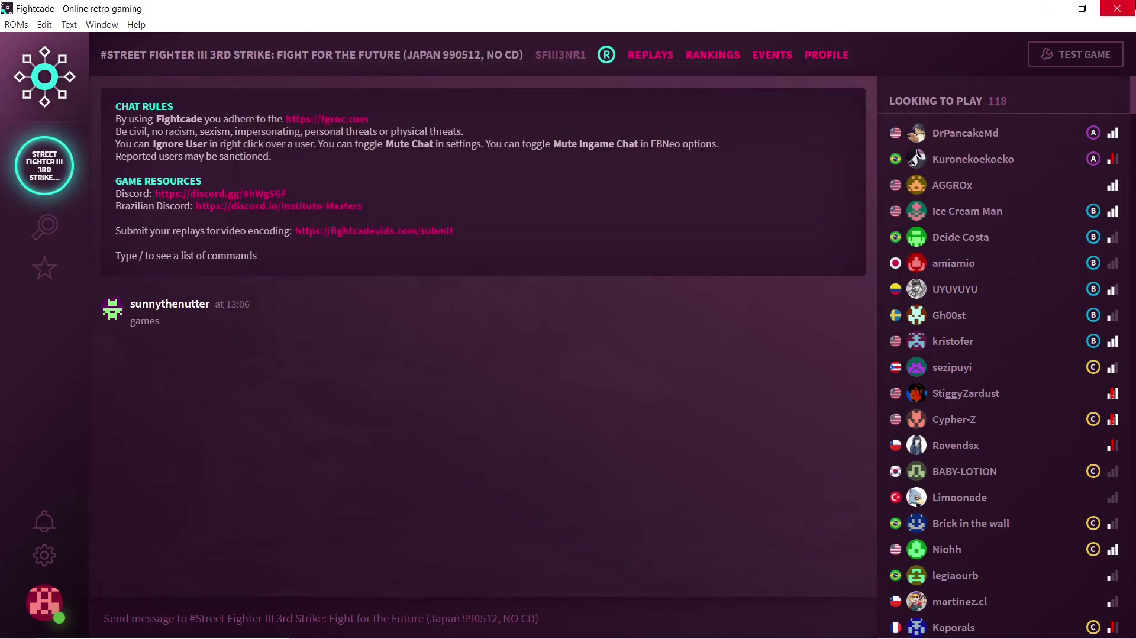
left_click(1117, 8)
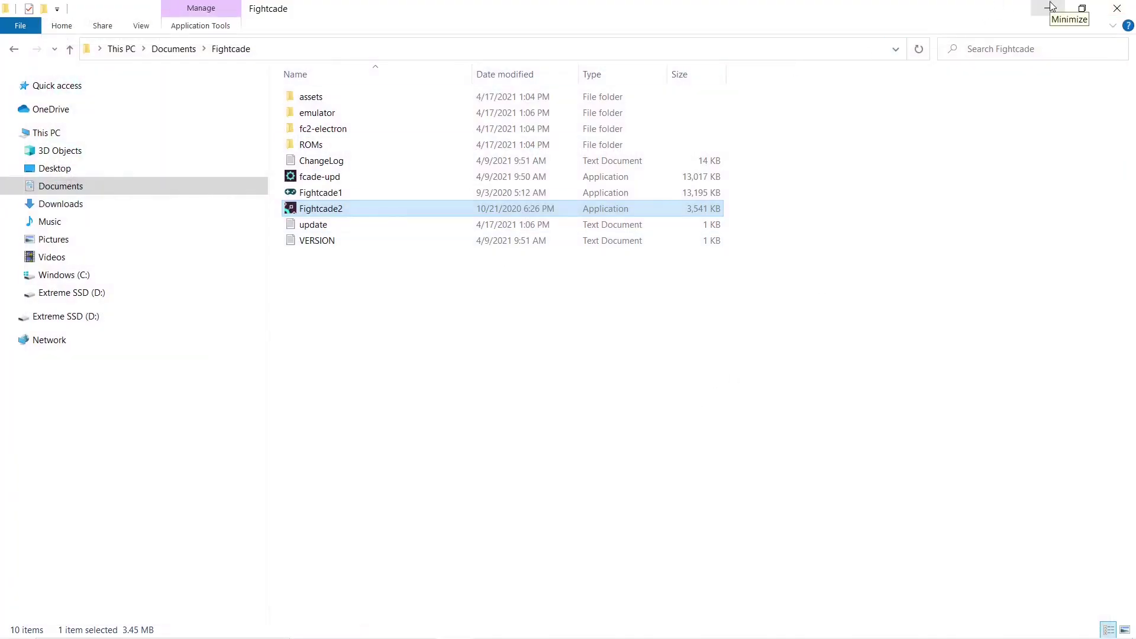
Minimize File Explorer and switch to Chrome's FC2 JSON Pack tab
left_click(1050, 7)
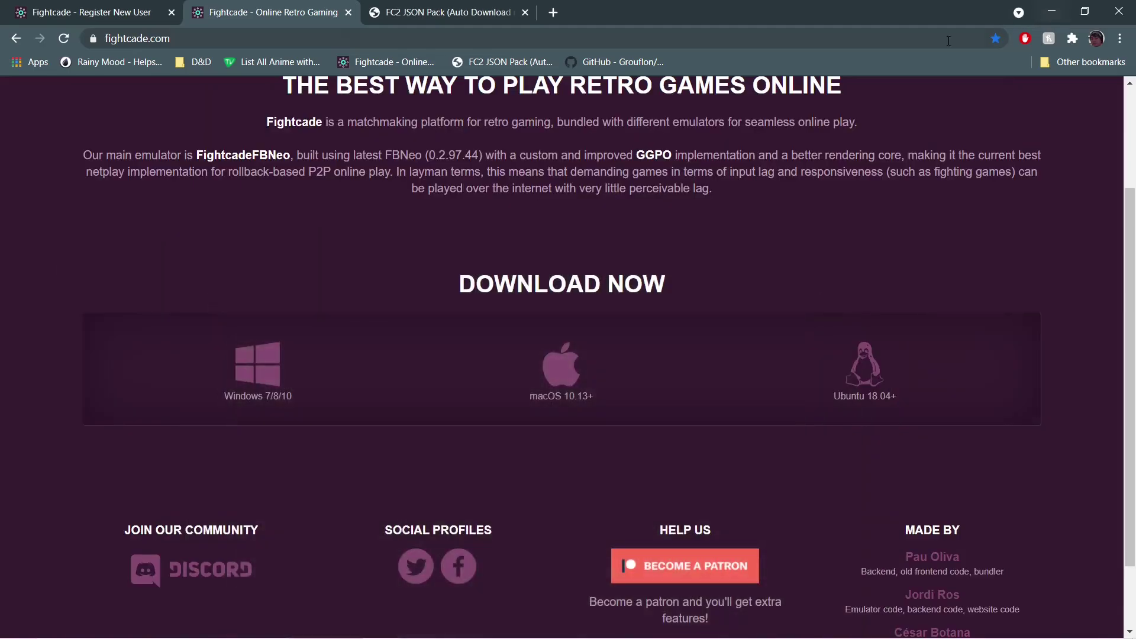
left_click(413, 7)
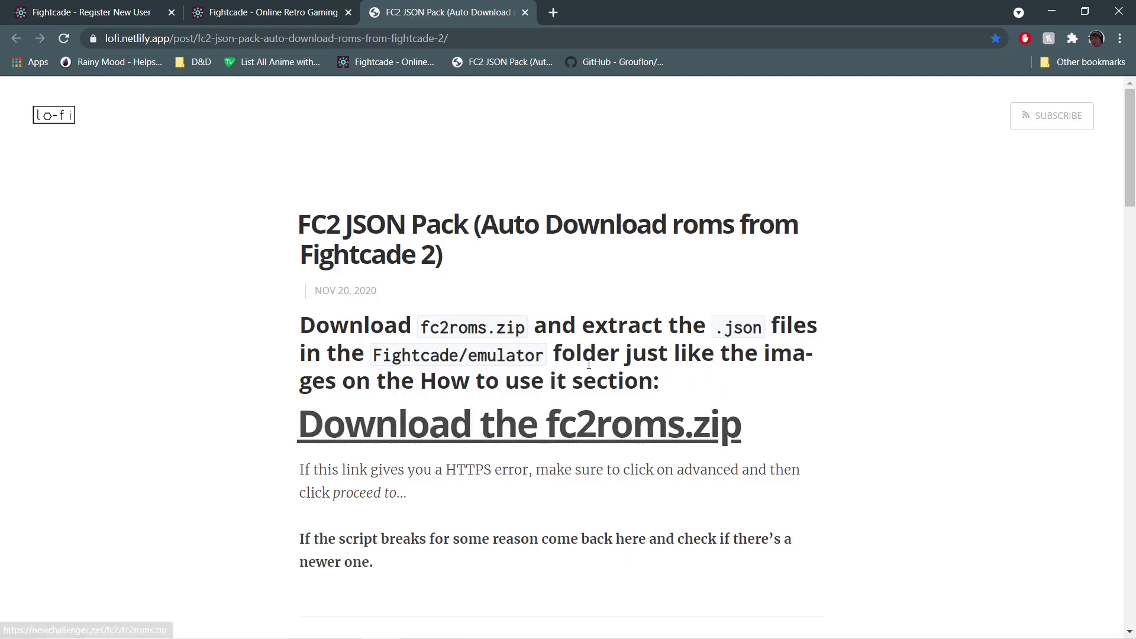
Save fc2roms.zip from the FC2 JSON Pack page into Downloads
left_click(661, 429)
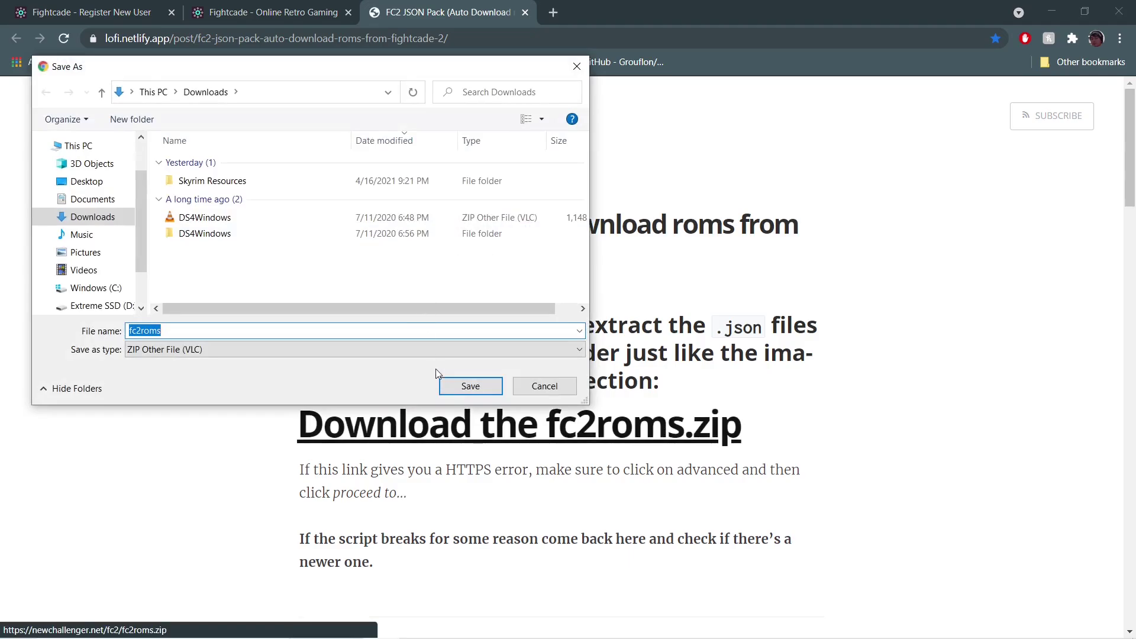
left_click(481, 390)
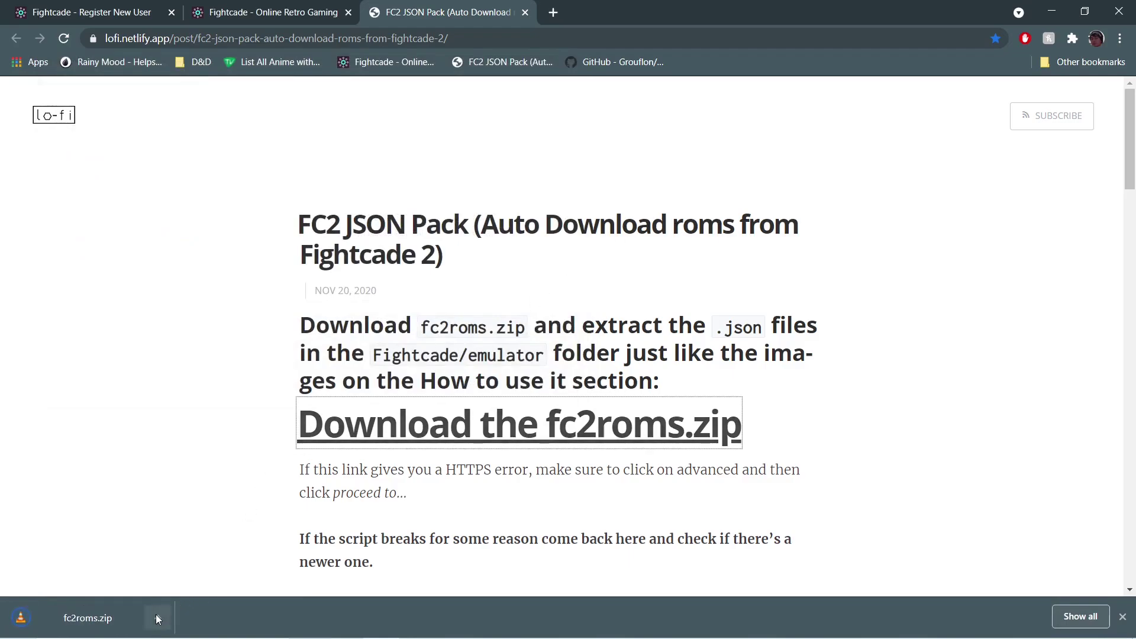
left_click(157, 618)
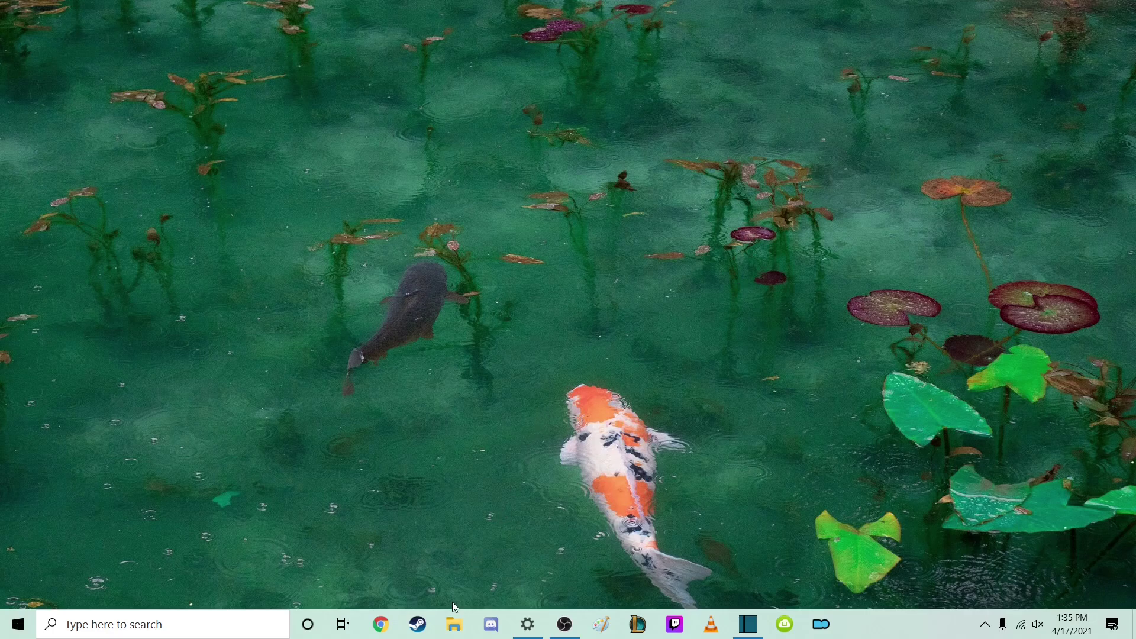
Go to Downloads in File Explorer and open the fc2roms archive with 7-Zip's Open archive
left_click(460, 635)
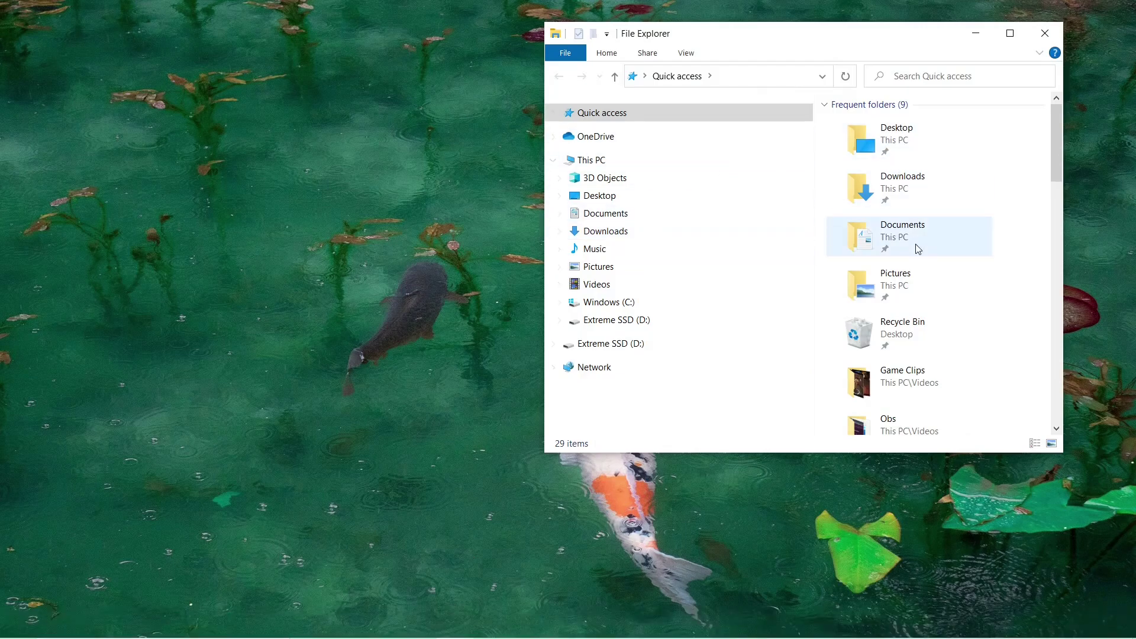
double_click(928, 180)
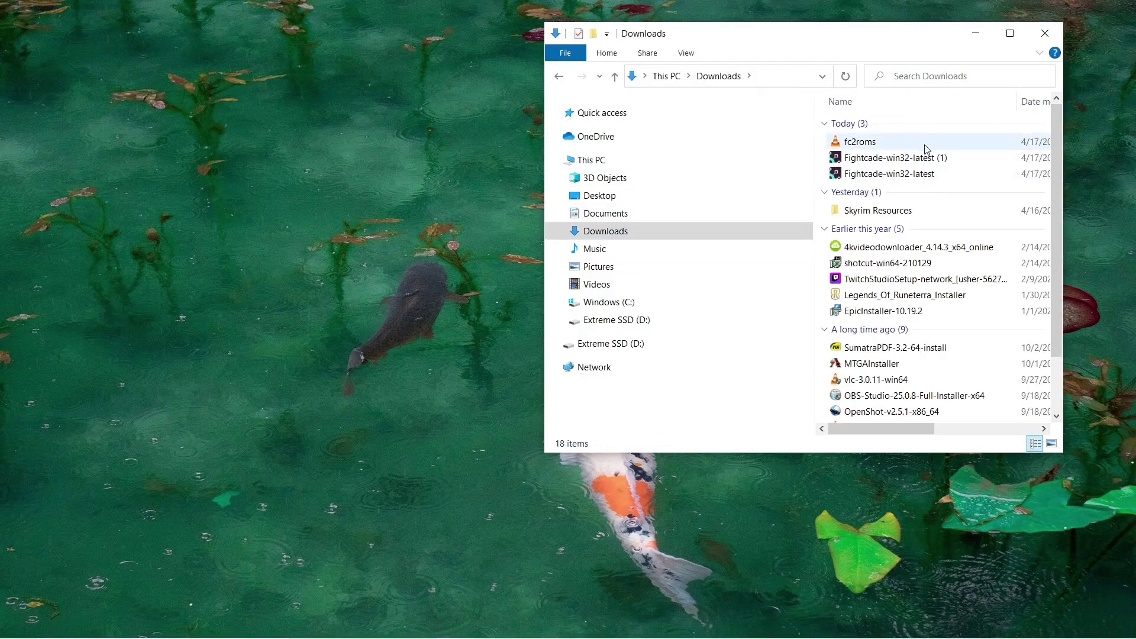
left_click(900, 148)
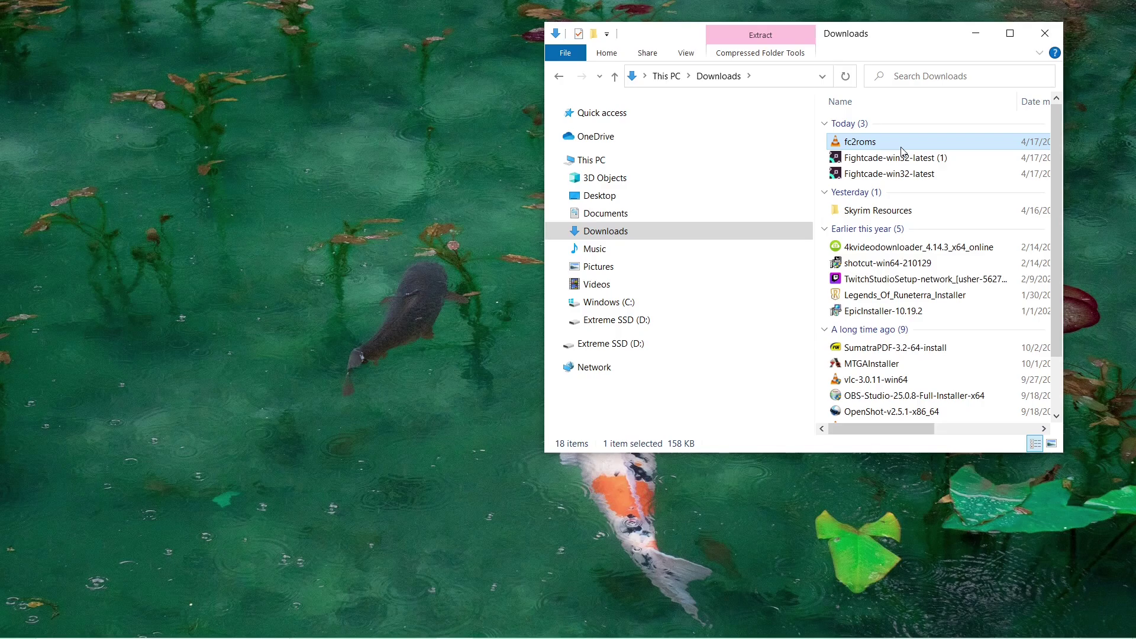
right_click(901, 150)
left_click(874, 145)
right_click(873, 143)
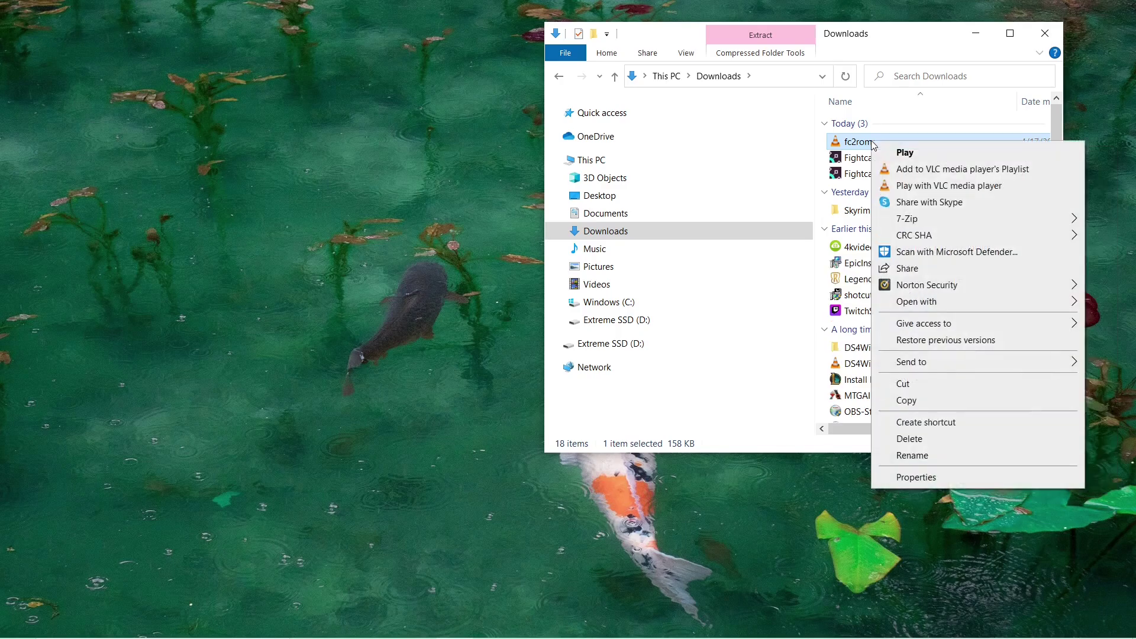
mouse_move(954, 218)
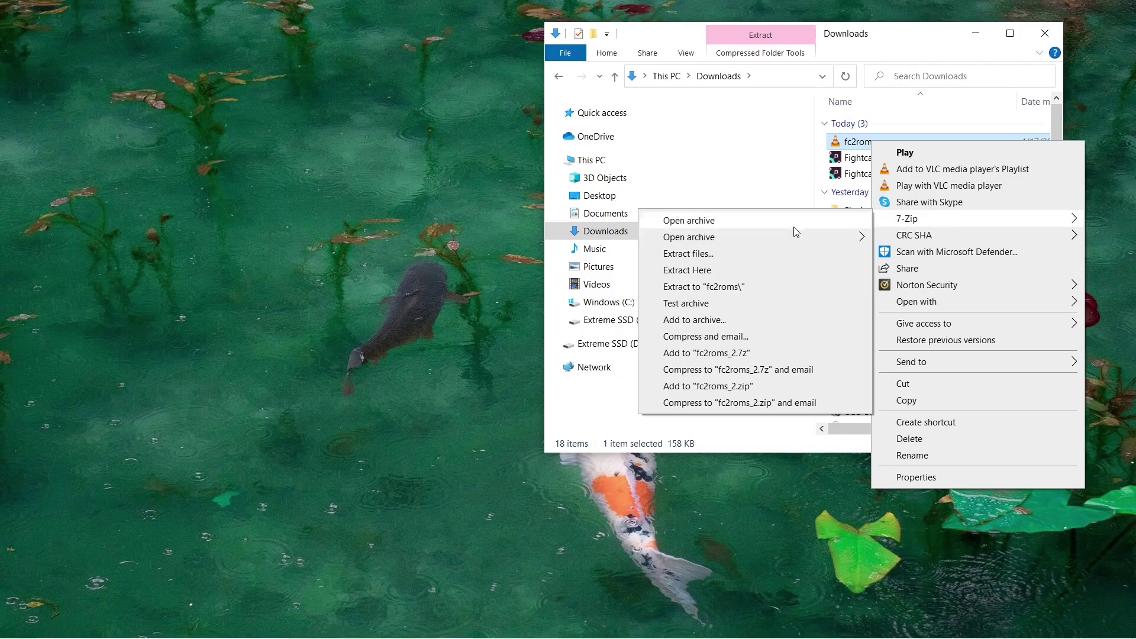
Open fc2roms.zip in 7-Zip, select all 15 JSON files and choose Copy To
left_click(793, 224)
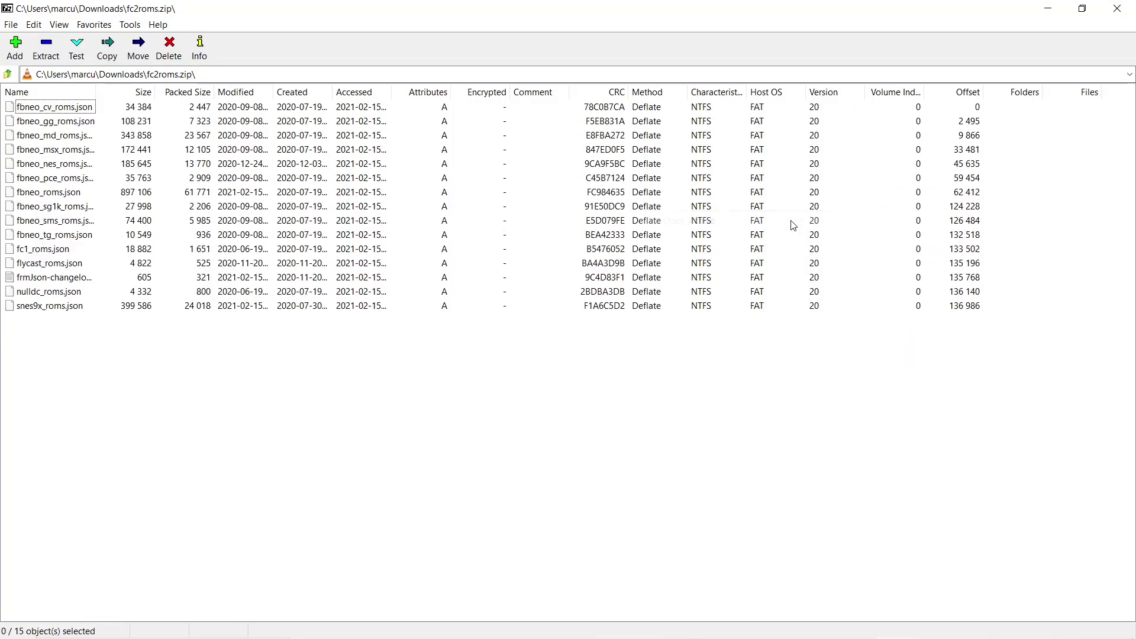
left_click_drag(48, 373, 41, 104)
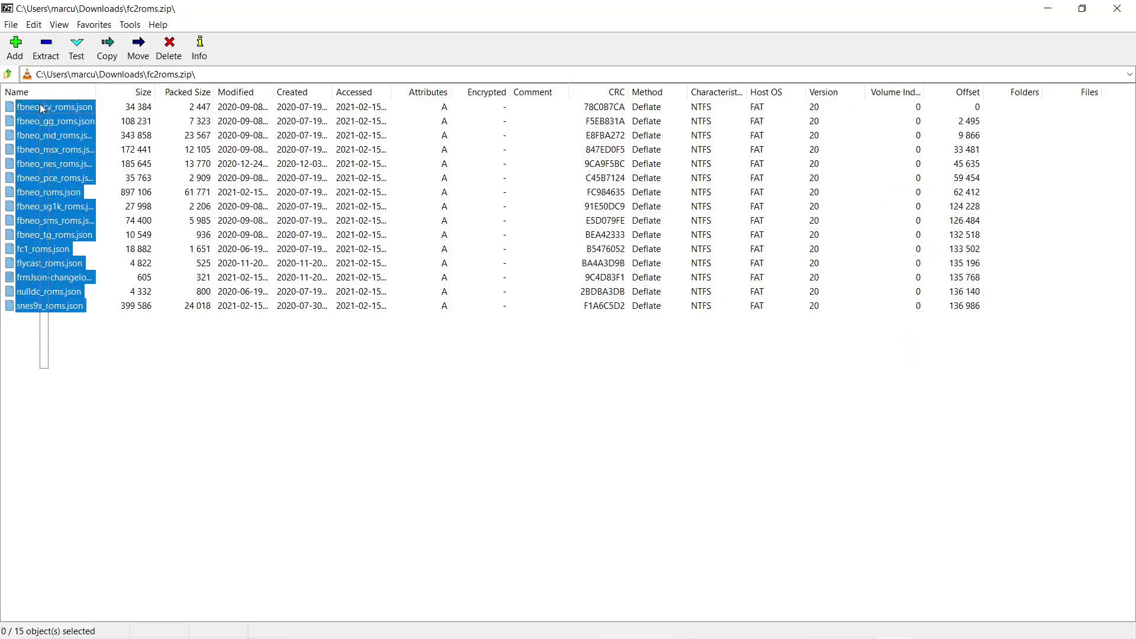
right_click(42, 140)
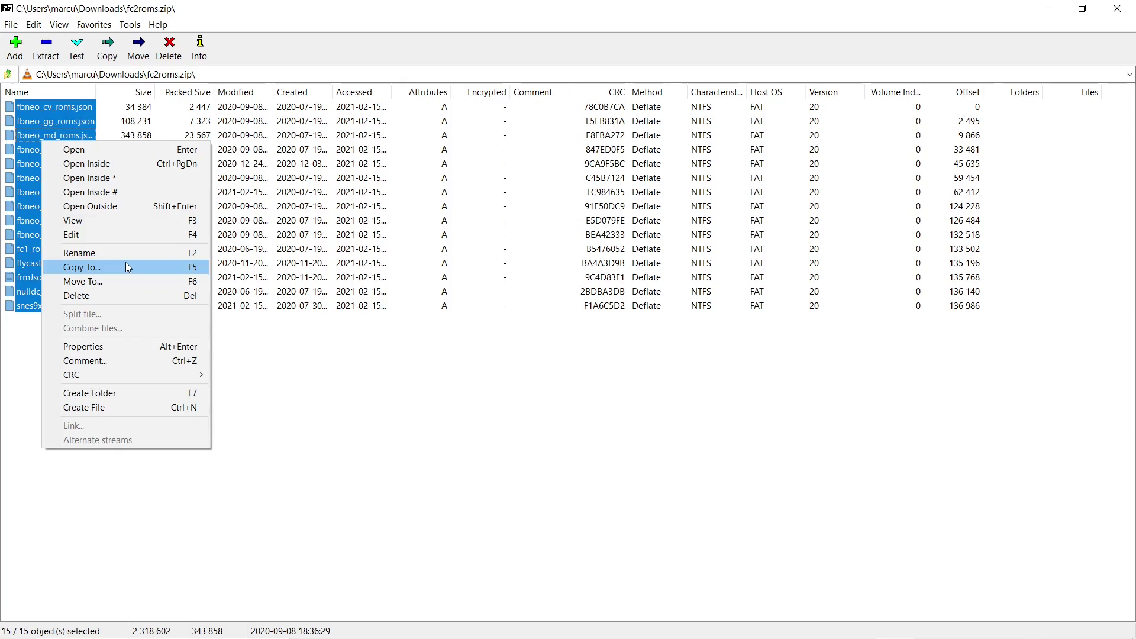
left_click(96, 268)
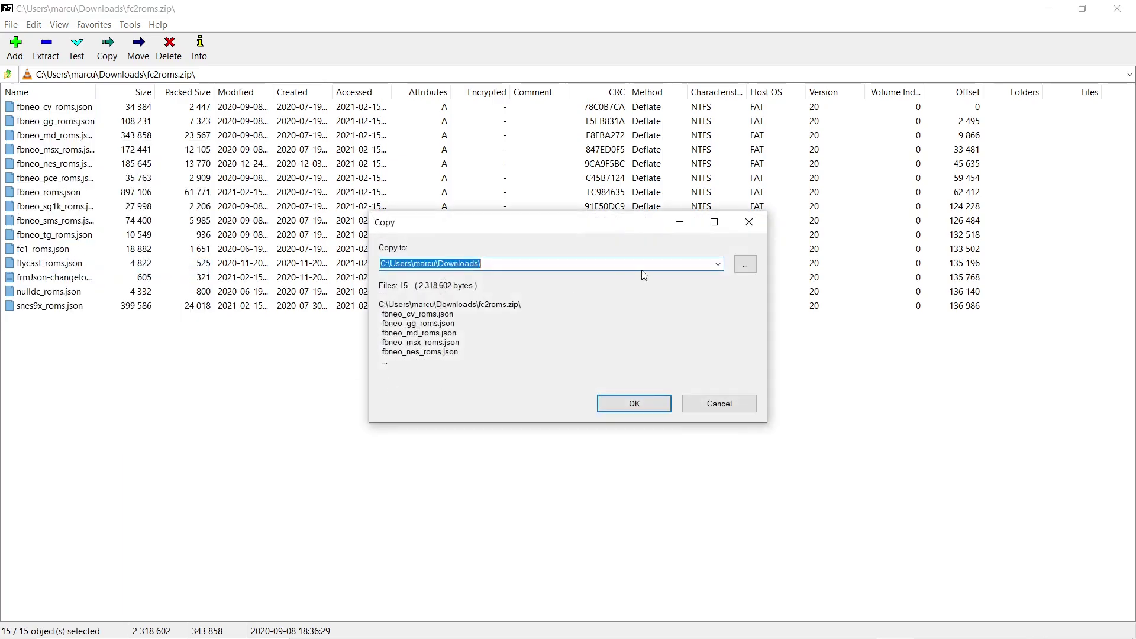
Browse to Documents > Fightcade > emulator, then cancel, keeping Downloads as the copy destination
left_click(745, 269)
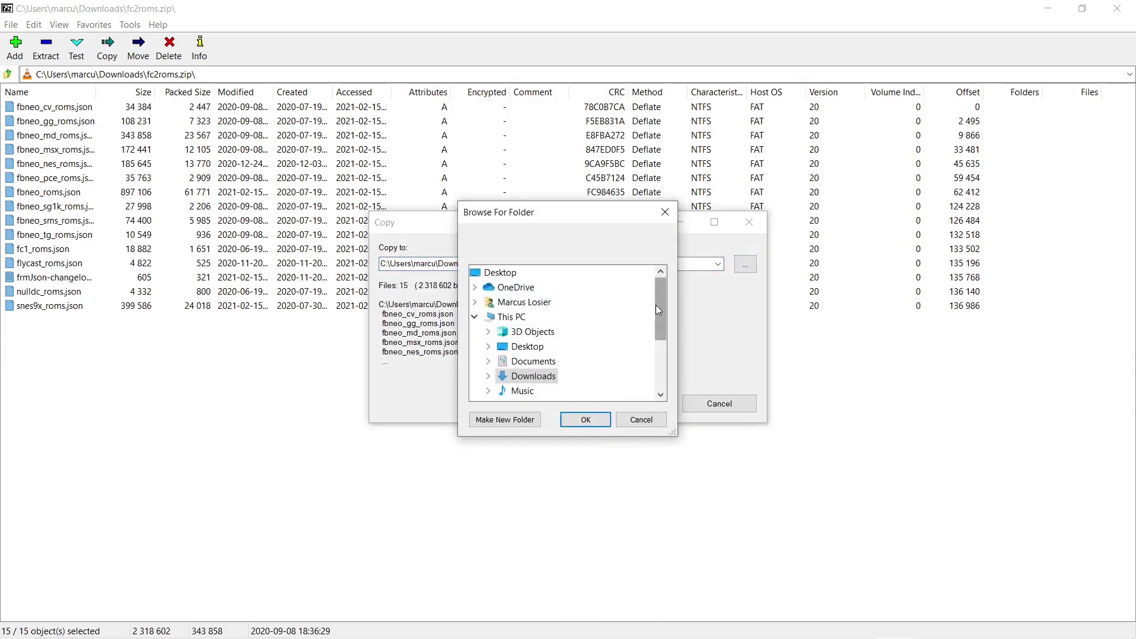
left_click_drag(659, 309, 659, 315)
double_click(533, 347)
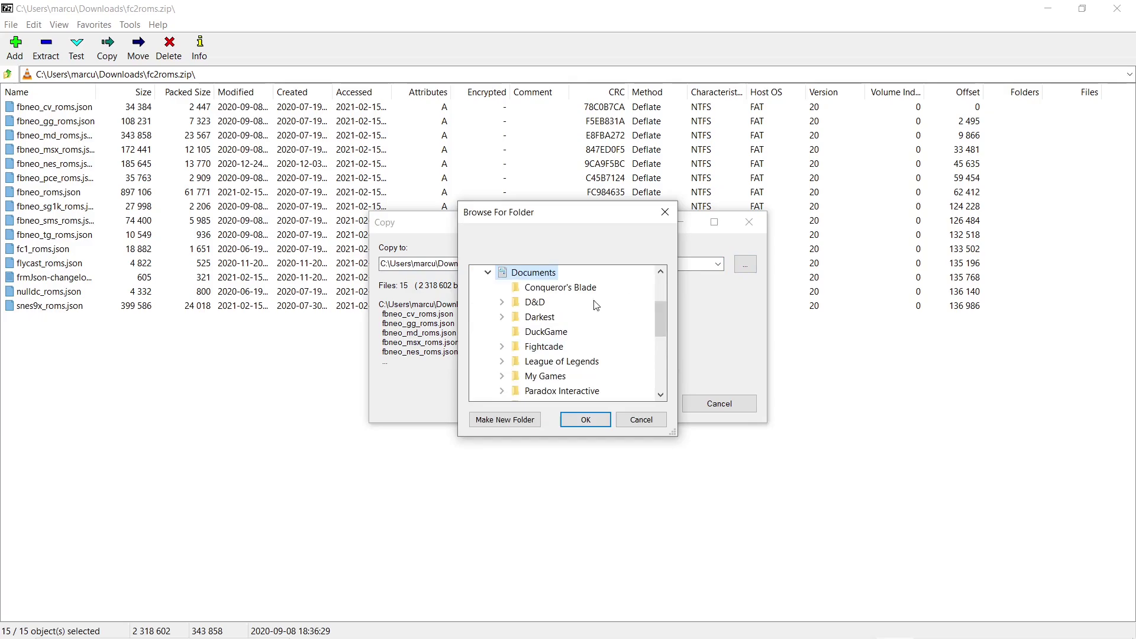
double_click(550, 347)
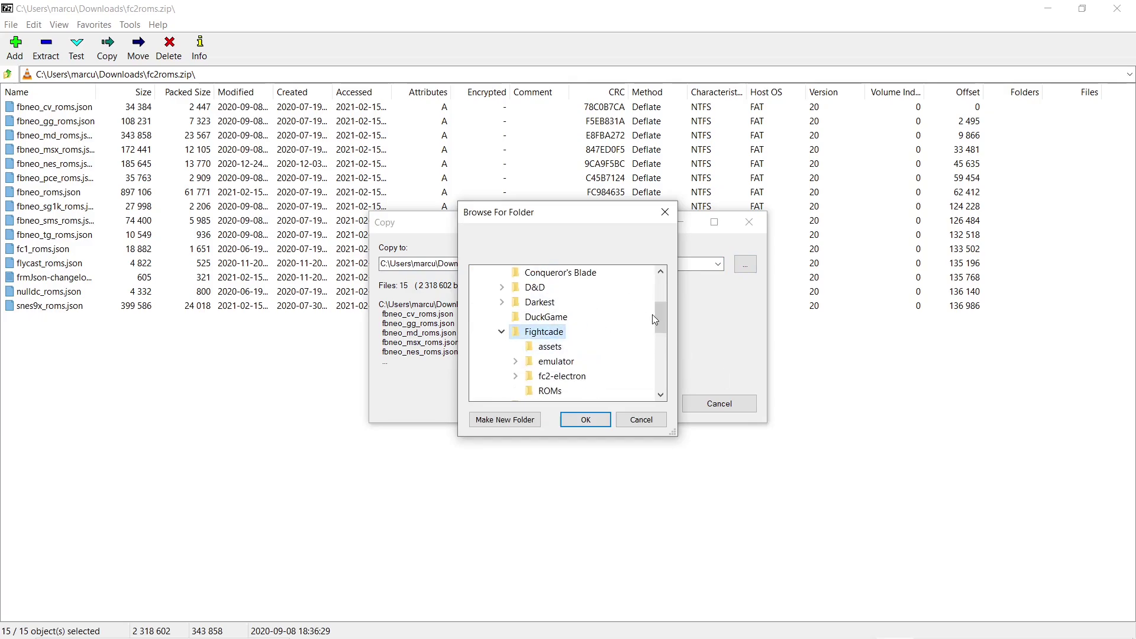
scroll(661, 314, "down", 1)
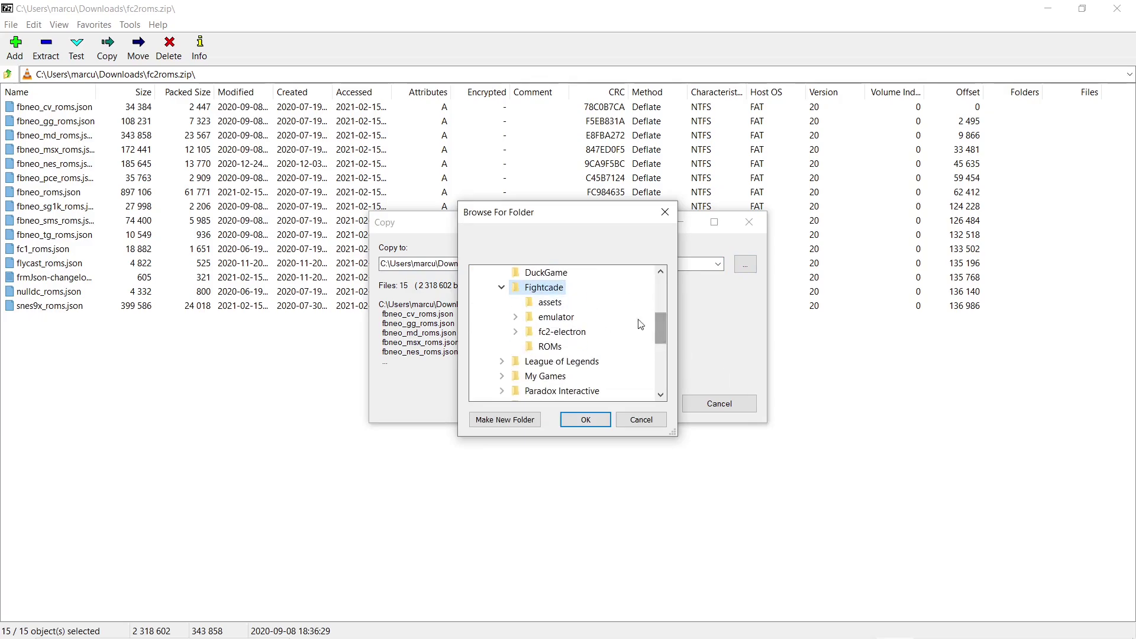
double_click(579, 320)
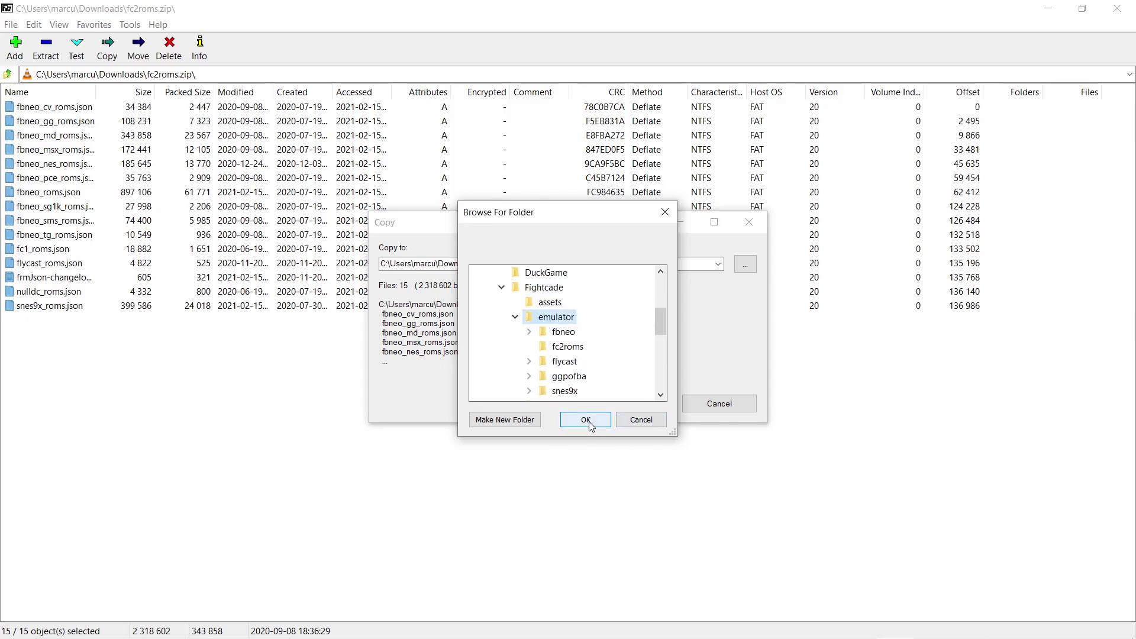
left_click(661, 394)
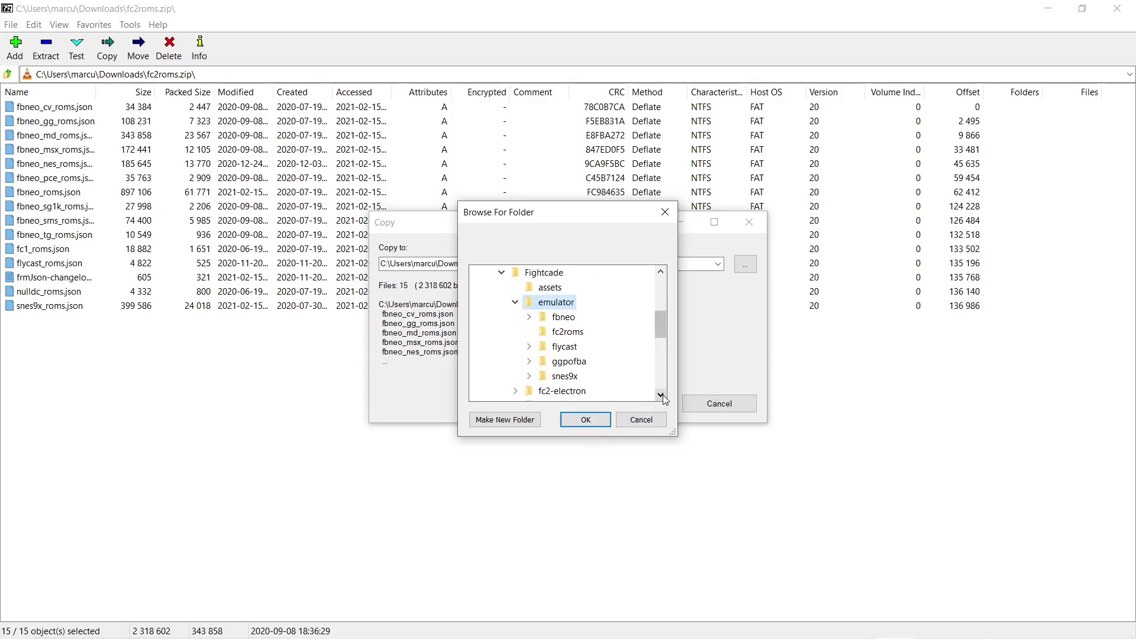
left_click(661, 394)
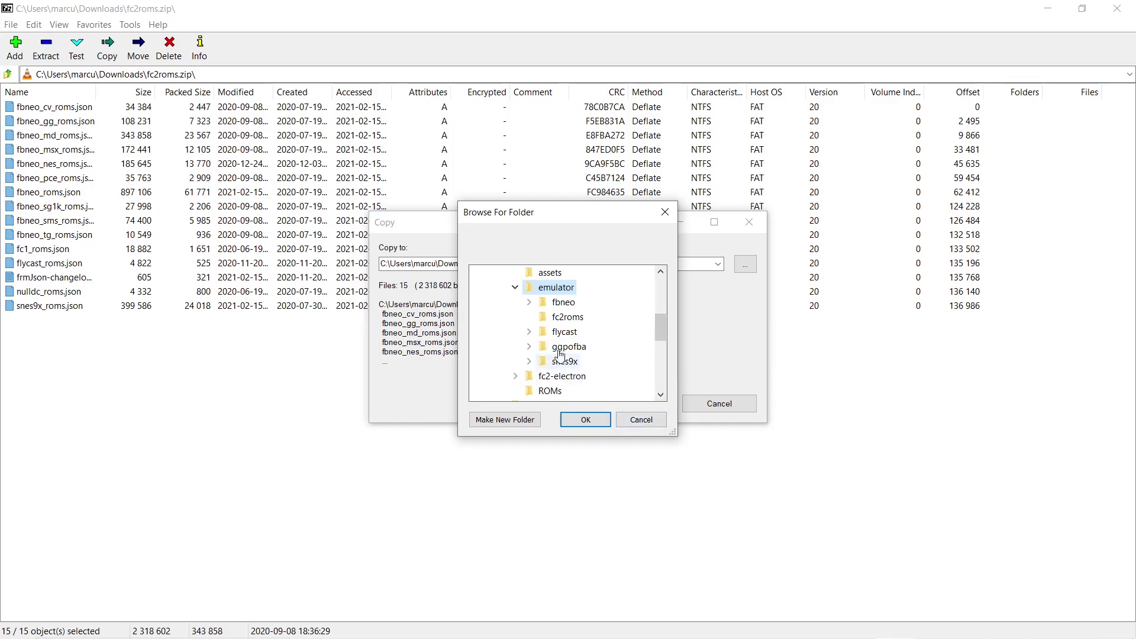
left_click_drag(665, 332, 667, 278)
left_click(645, 421)
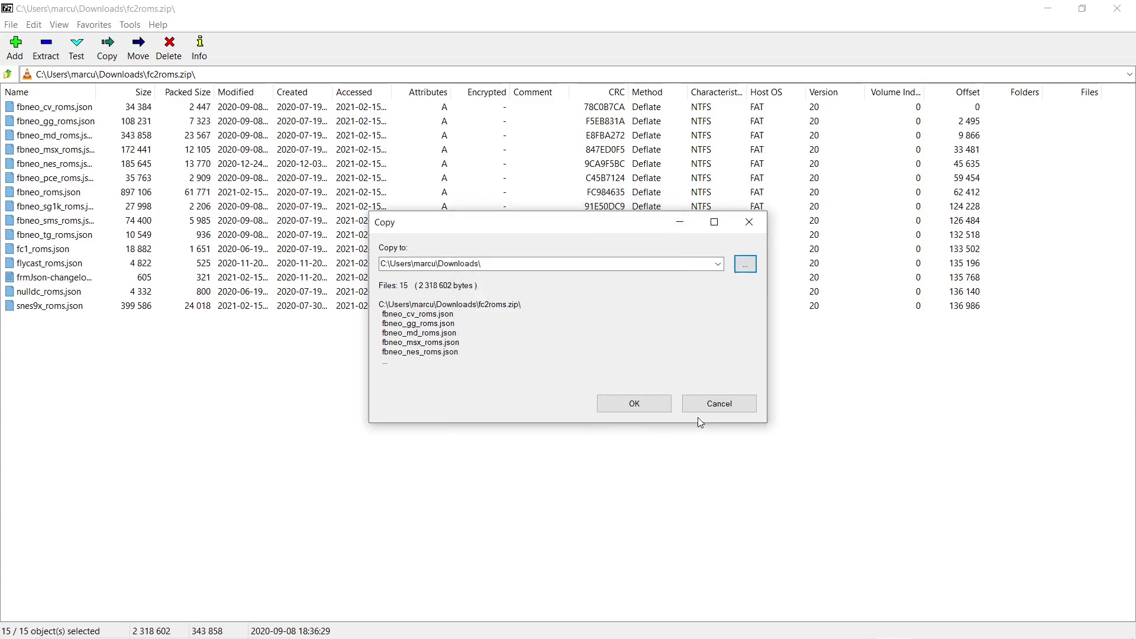
Cancel the copy, close the emulator and Downloads Explorer windows, and leave the 3rd Strike channel
left_click(715, 405)
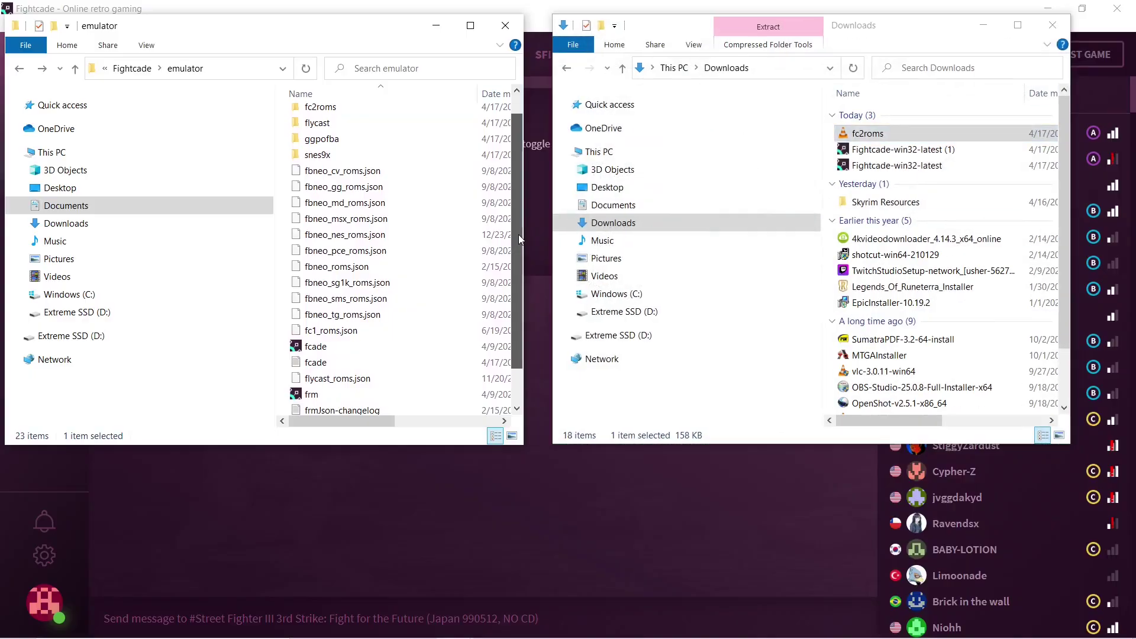
left_click_drag(518, 234, 511, 306)
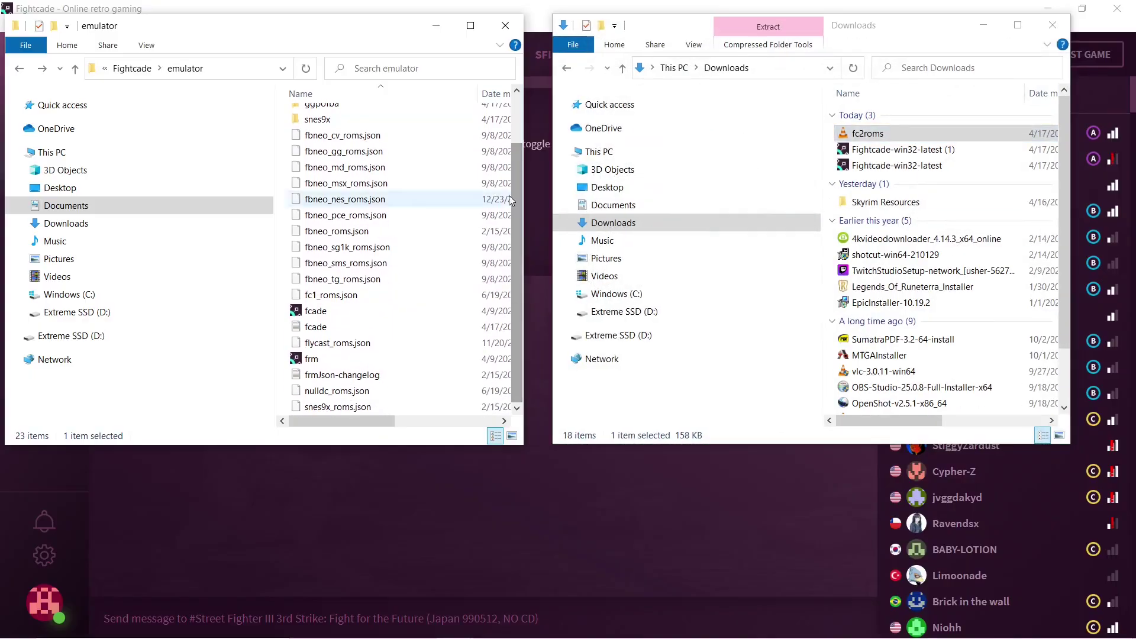
left_click(505, 25)
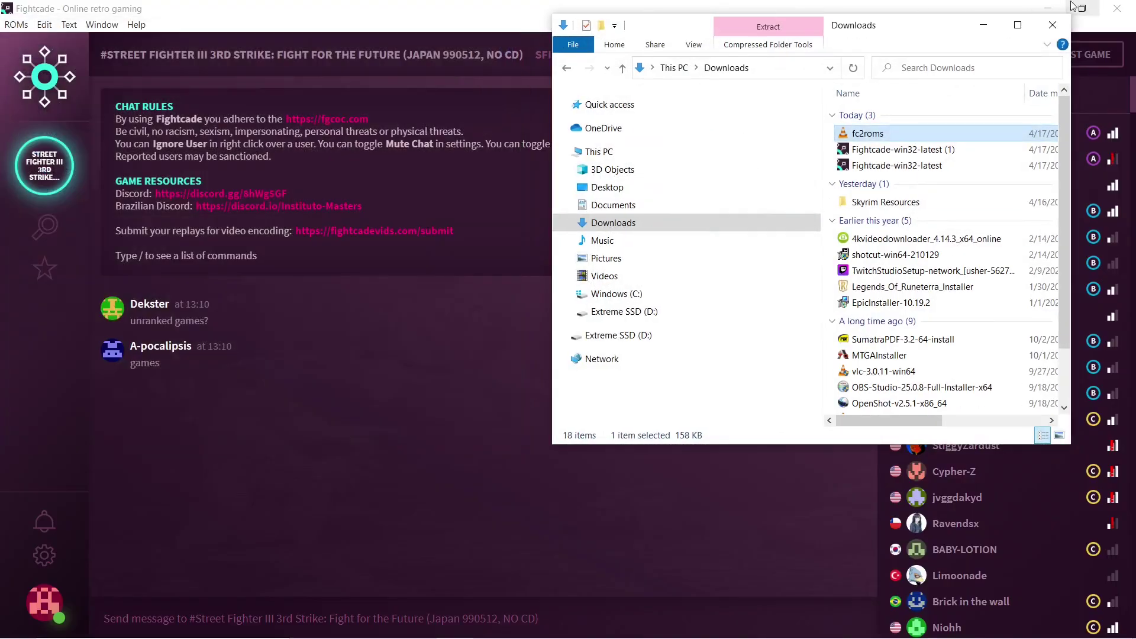
left_click(1052, 25)
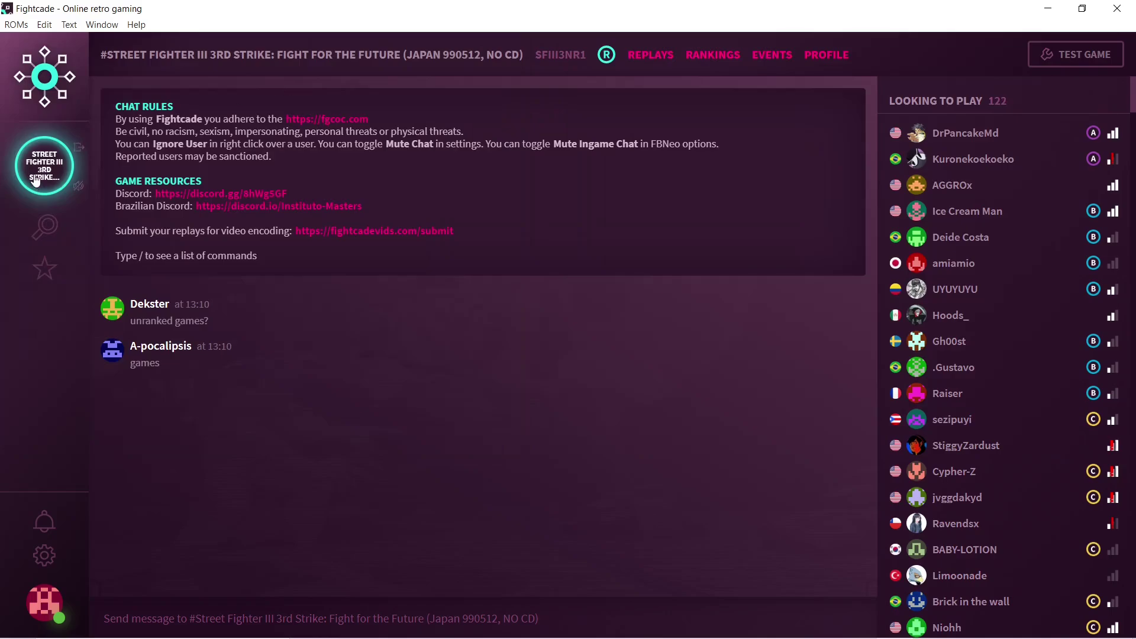
left_click(78, 147)
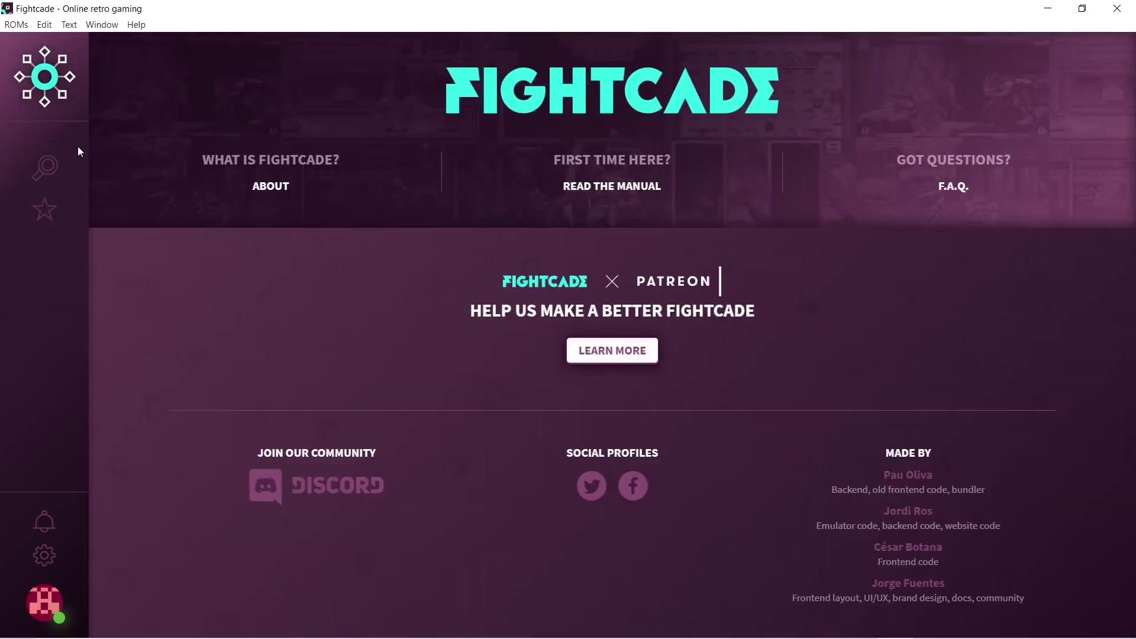
Search channels for 'street fighter' and join the Street Fighter III 3rd Strike channel
left_click(53, 170)
type("street fighter")
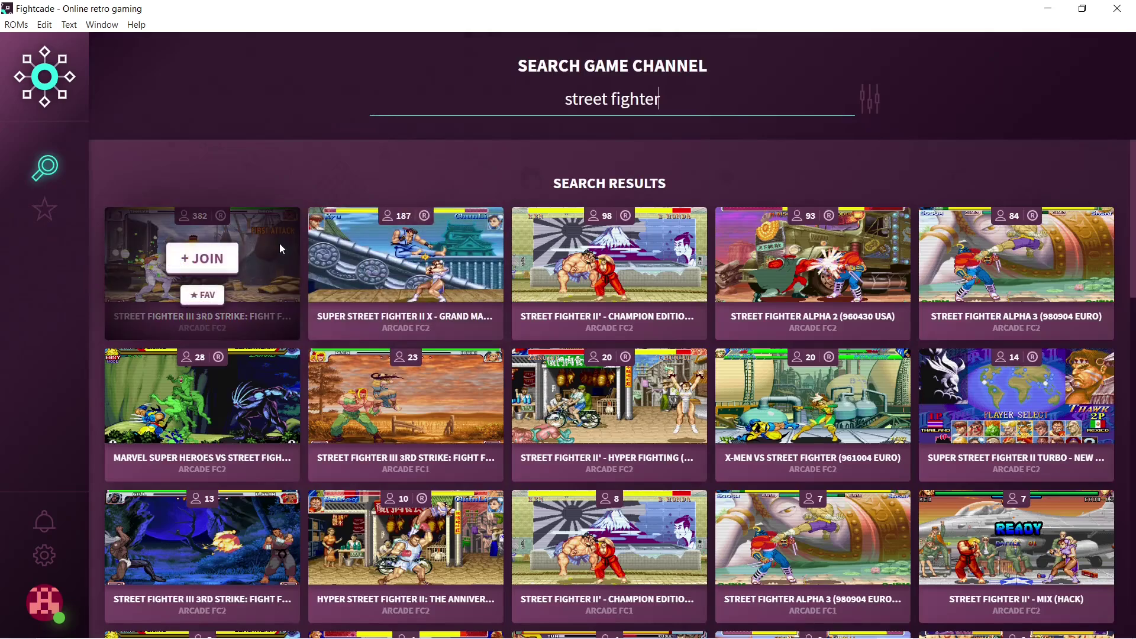
left_click(282, 248)
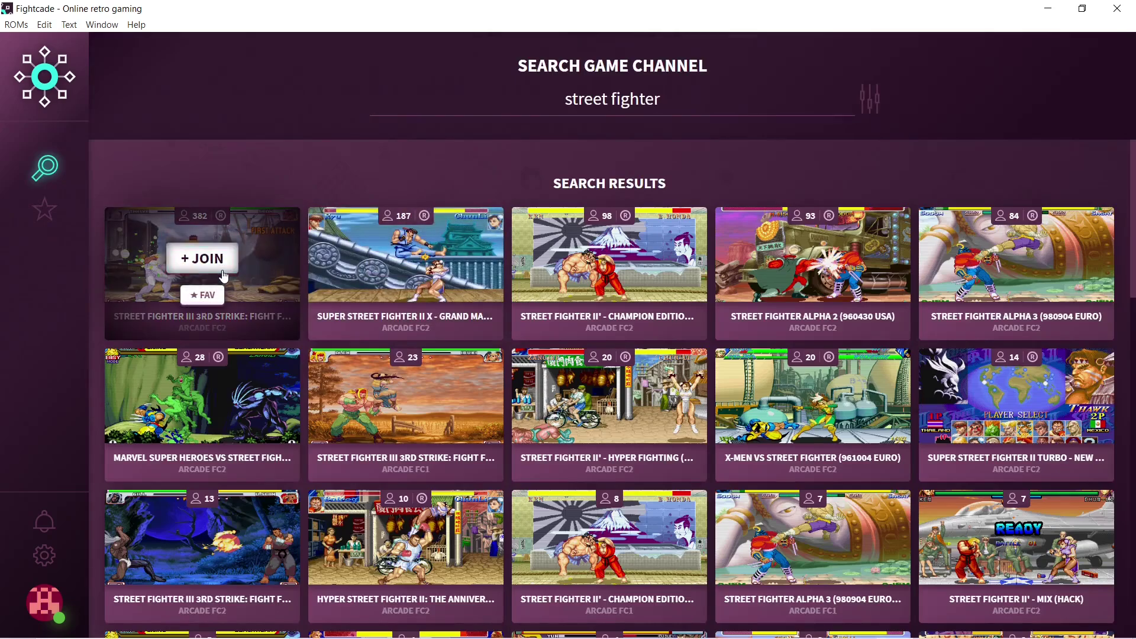
left_click(202, 258)
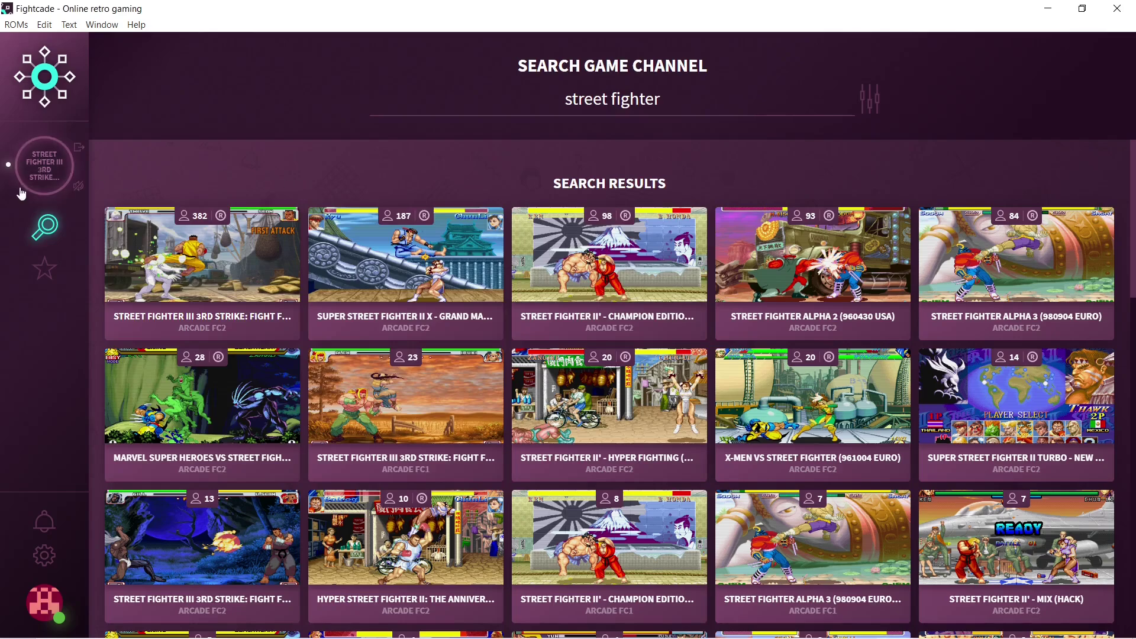
Open the 3rd Strike channel and launch TEST GAME to run it in FBNeo
left_click(61, 169)
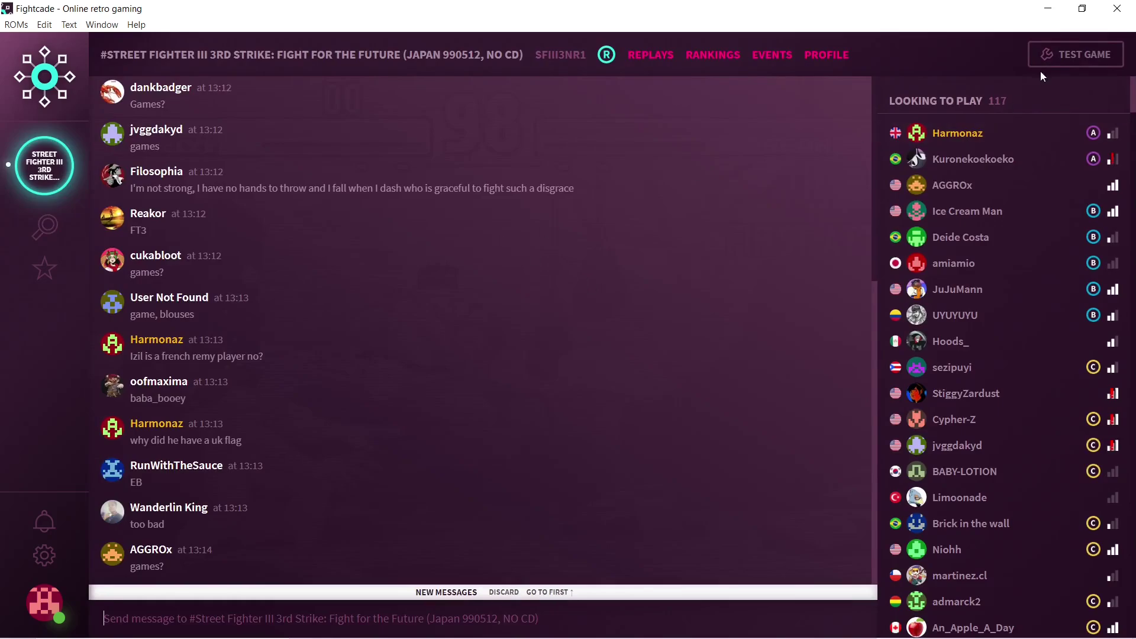
left_click(1059, 57)
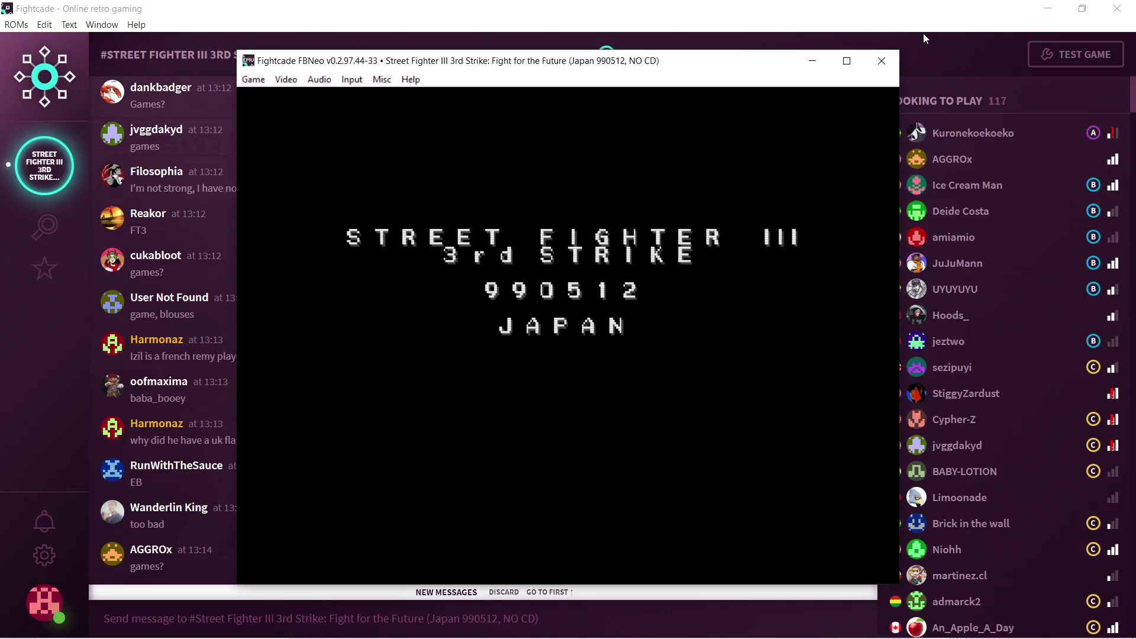
Map P1 Coin, P1 Start through P1 Strong Kick to gamepad buttons in Map Game Inputs
left_click(354, 80)
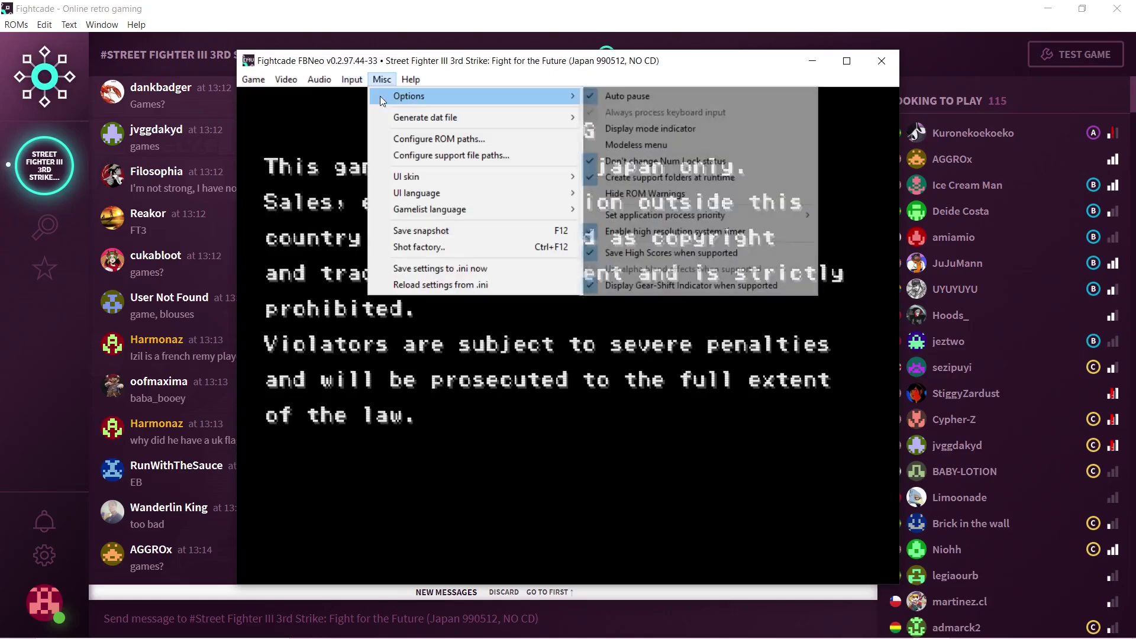
left_click(366, 102)
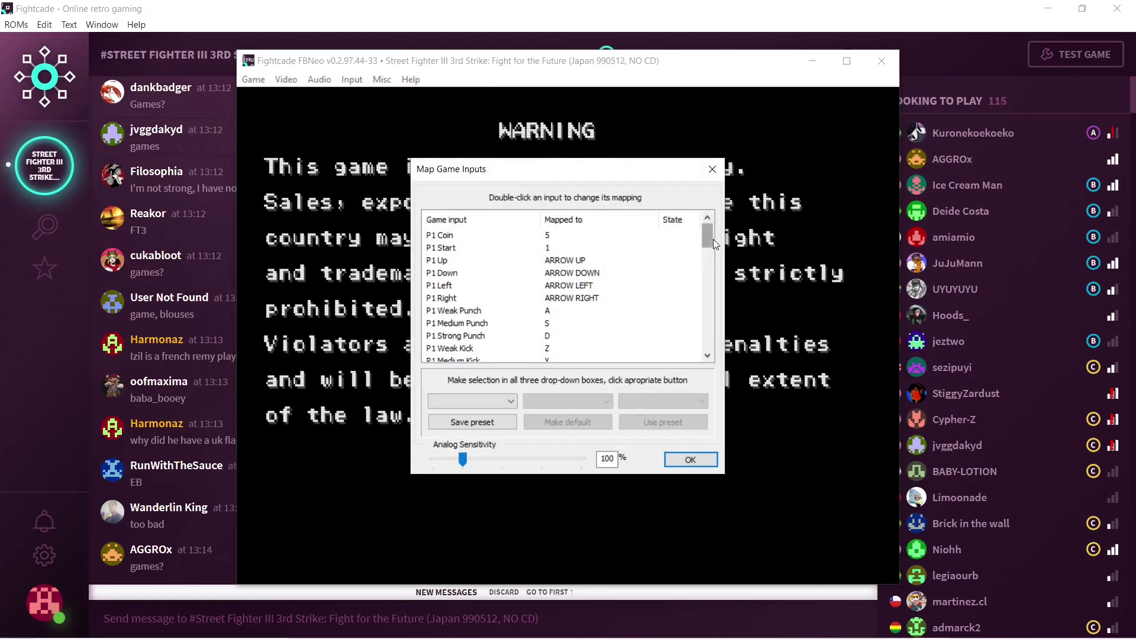
mouse_move(709, 240)
left_mouse_down()
mouse_move(707, 273)
mouse_move(705, 239)
left_mouse_up()
double_click(556, 239)
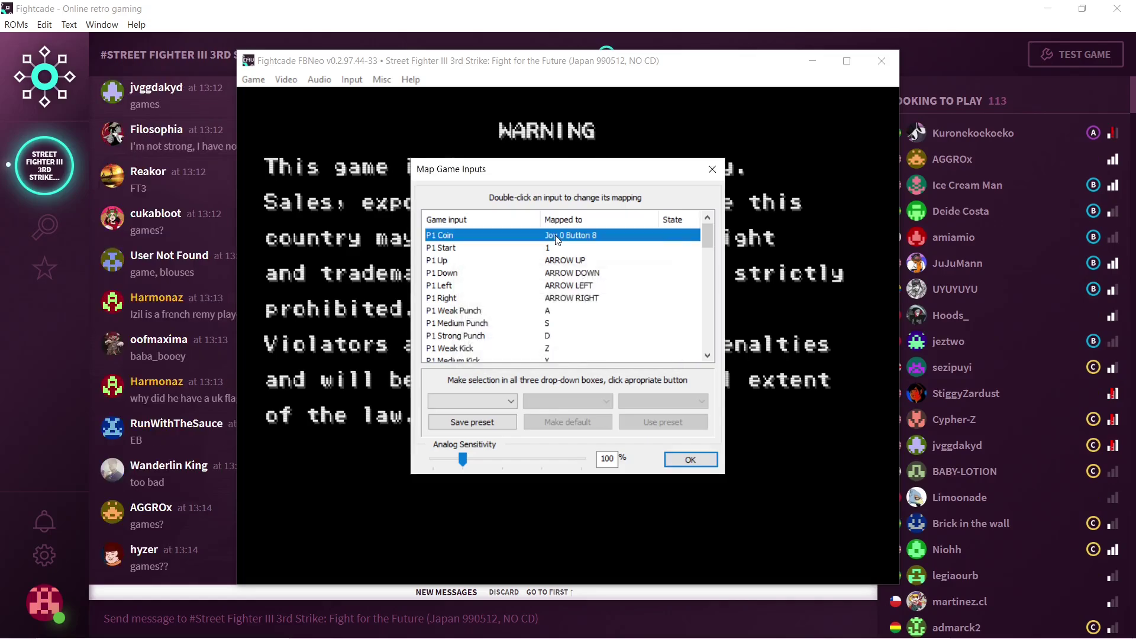
left_click(556, 249)
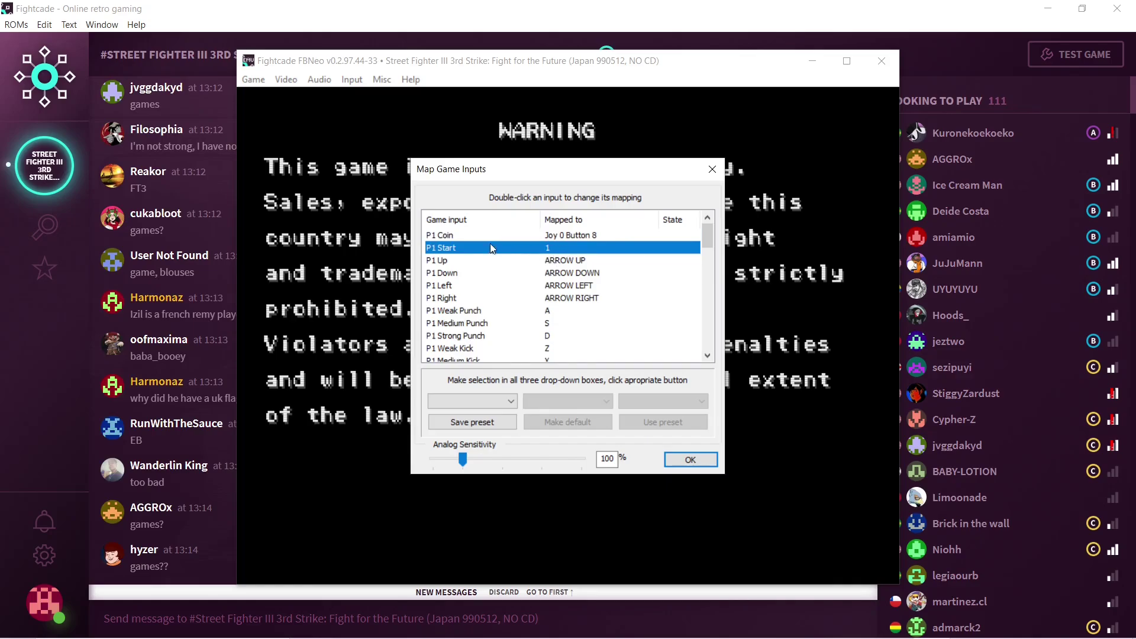
double_click(533, 249)
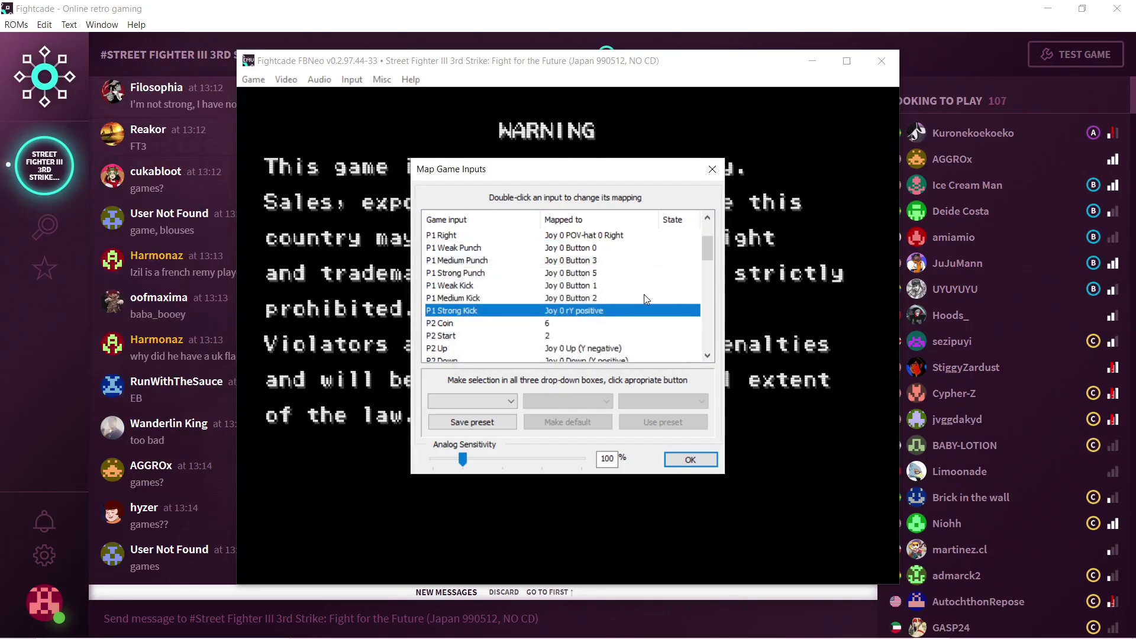
double_click(584, 310)
left_click(690, 459)
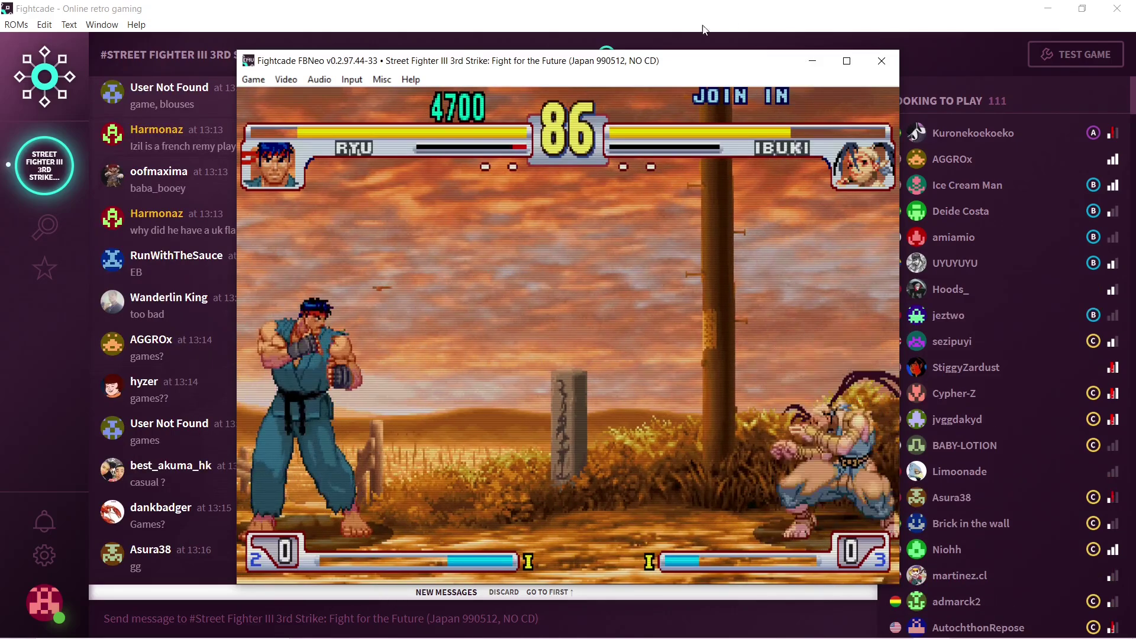
Close the FBNeo window to return to the 3rd Strike channel chat
left_click(882, 57)
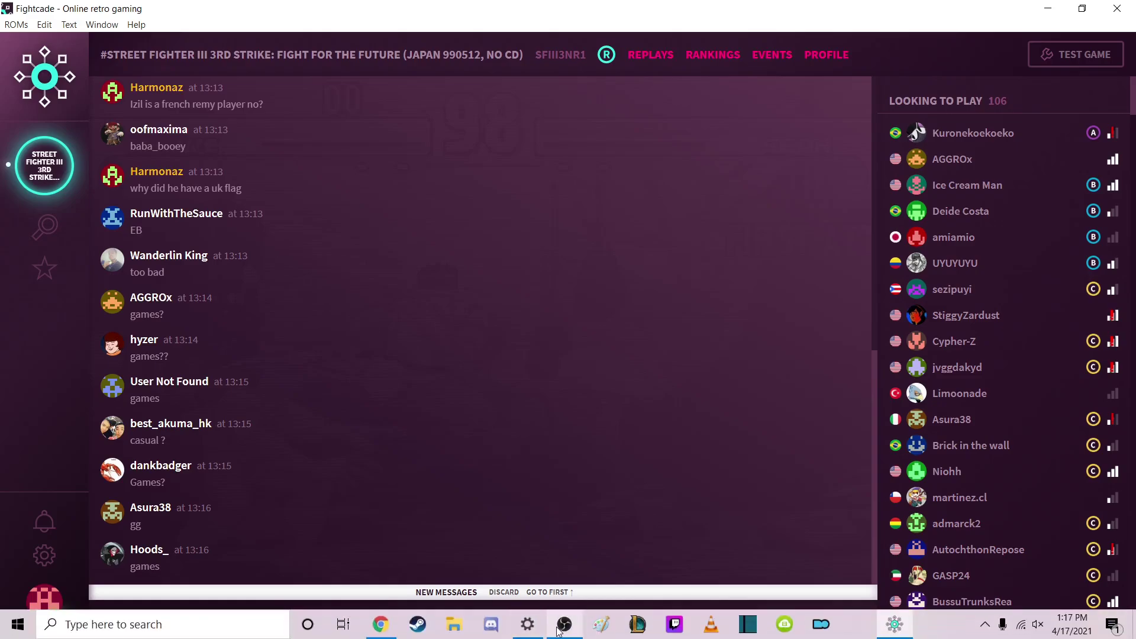
mouse_move(564, 626)
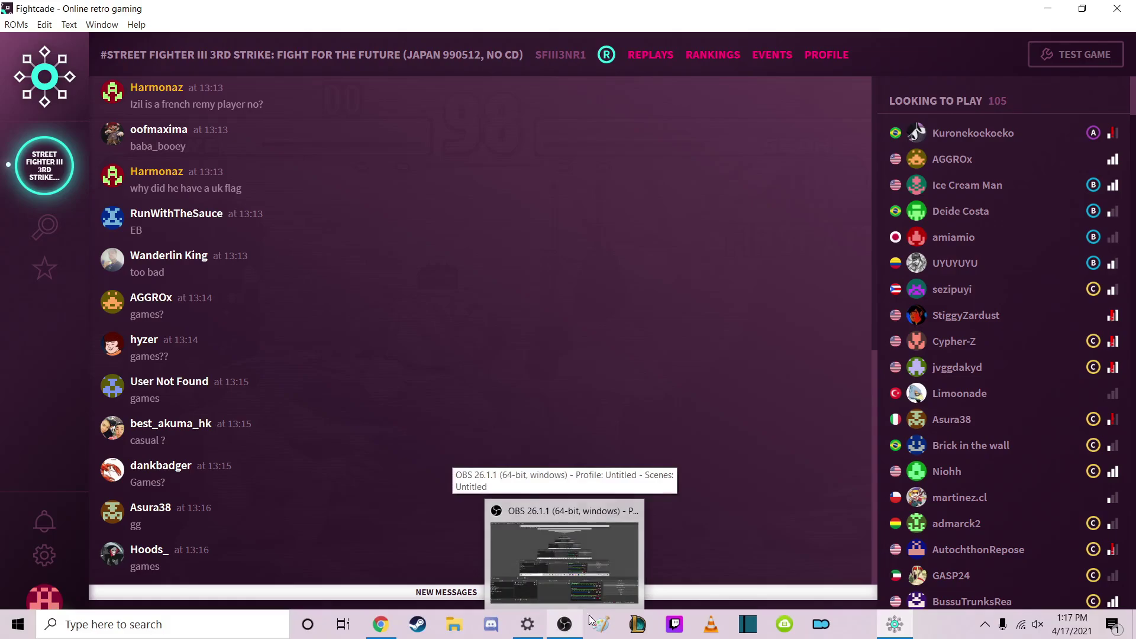